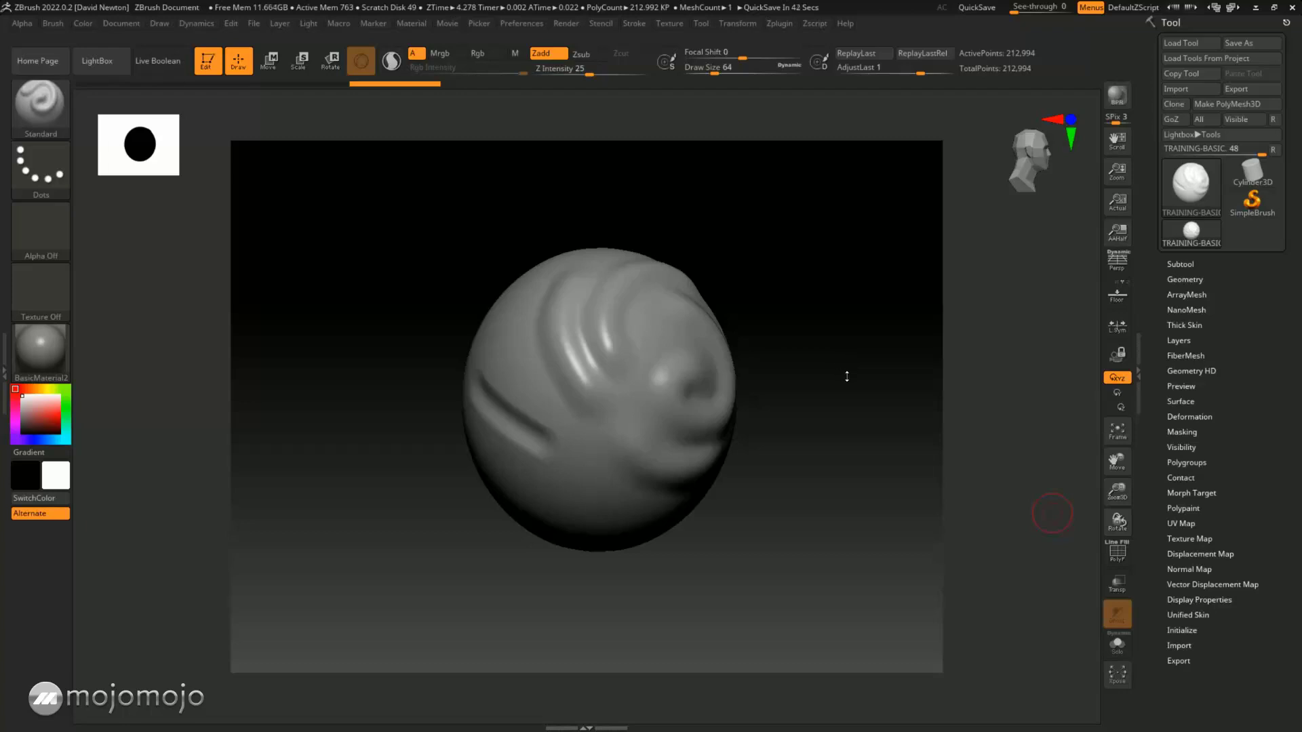
Step: Rotate the sphere and bring up the Brush palette's full grid of 3D sculpting brushes
left_click_drag(820, 380, 834, 377)
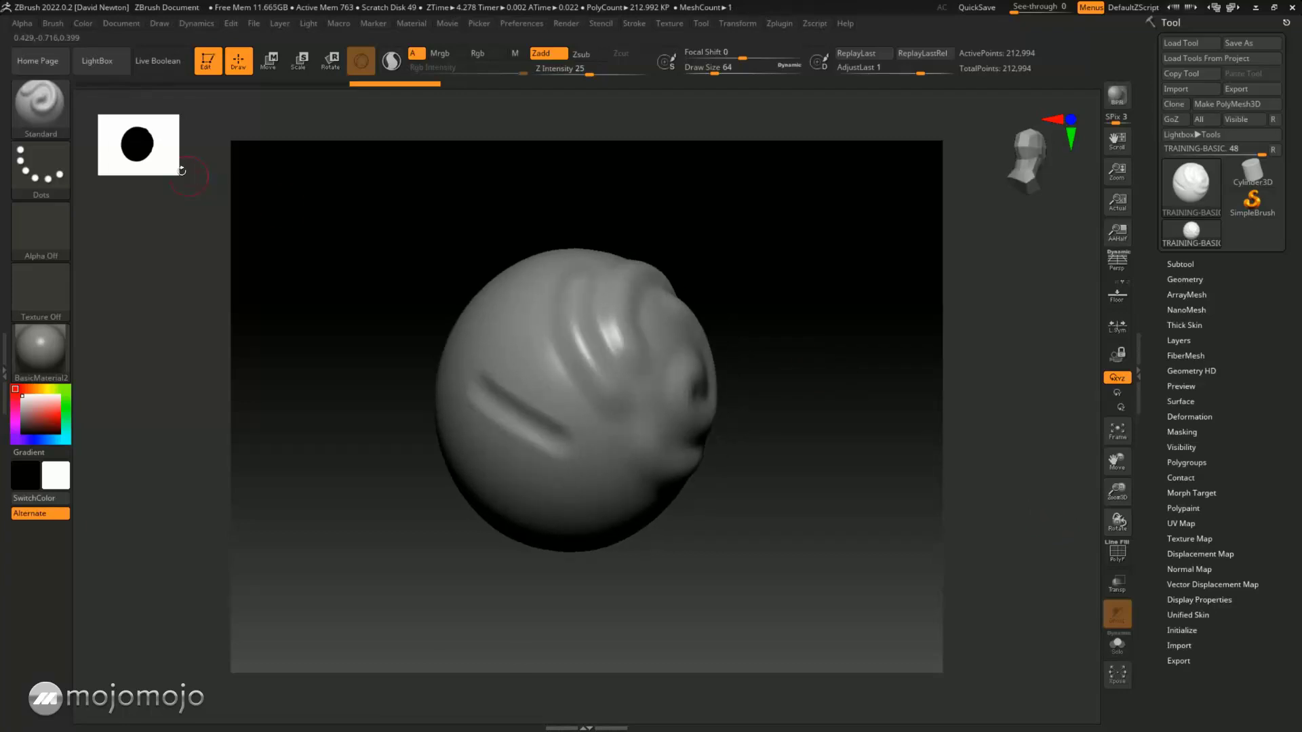
left_click(36, 108)
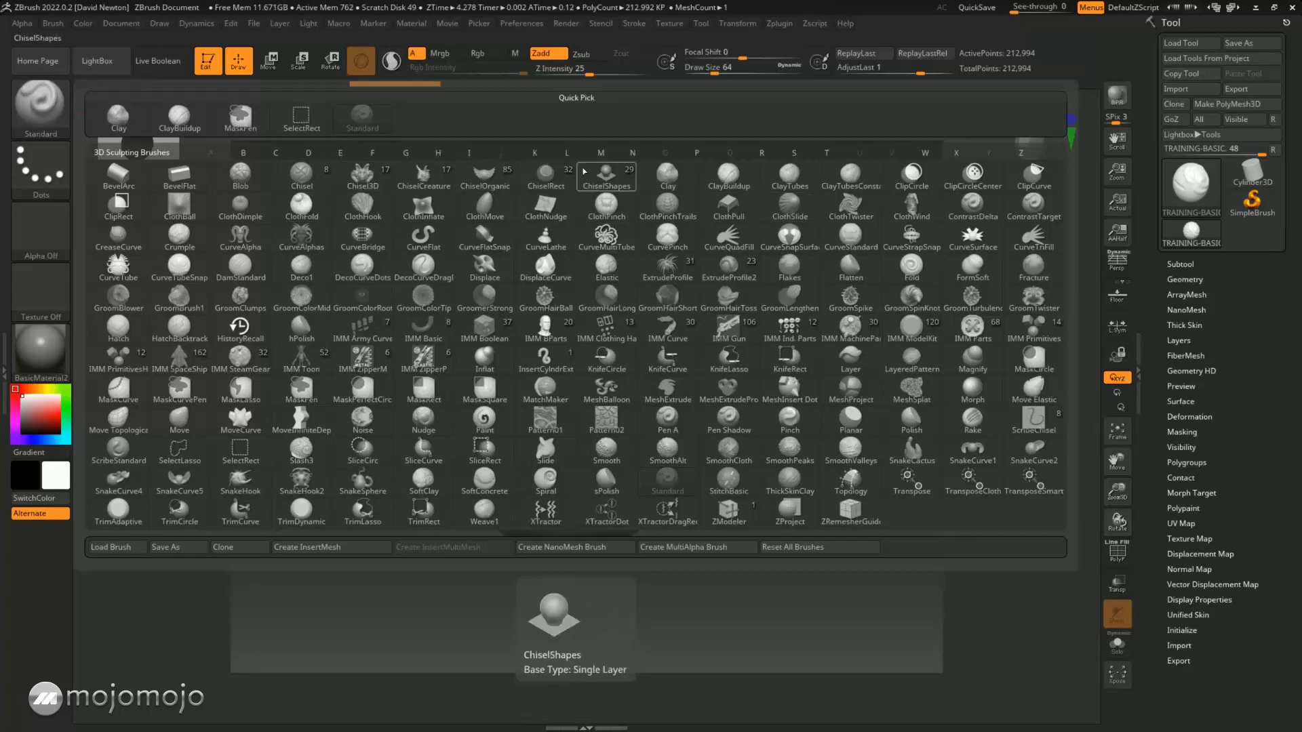
Step: Filter the Brush palette to M brushes and make Move the current brush
left_click(601, 154)
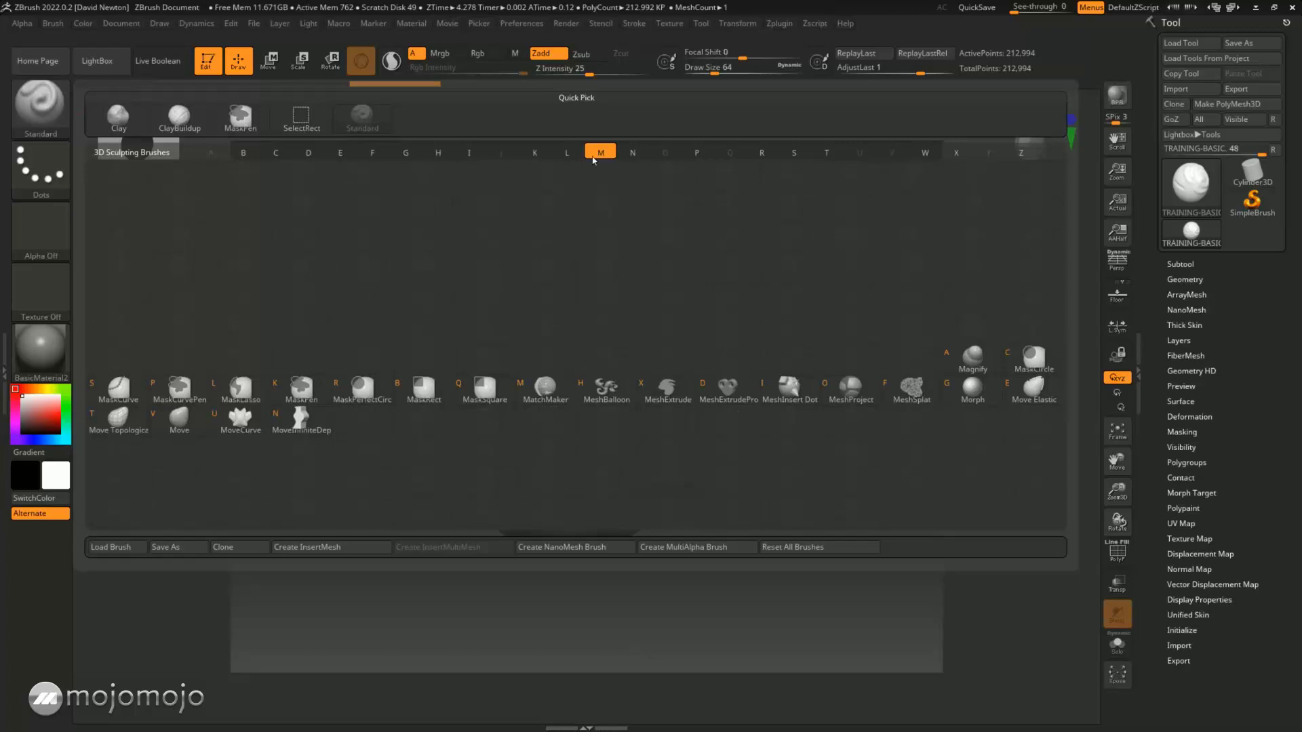
left_click(179, 421)
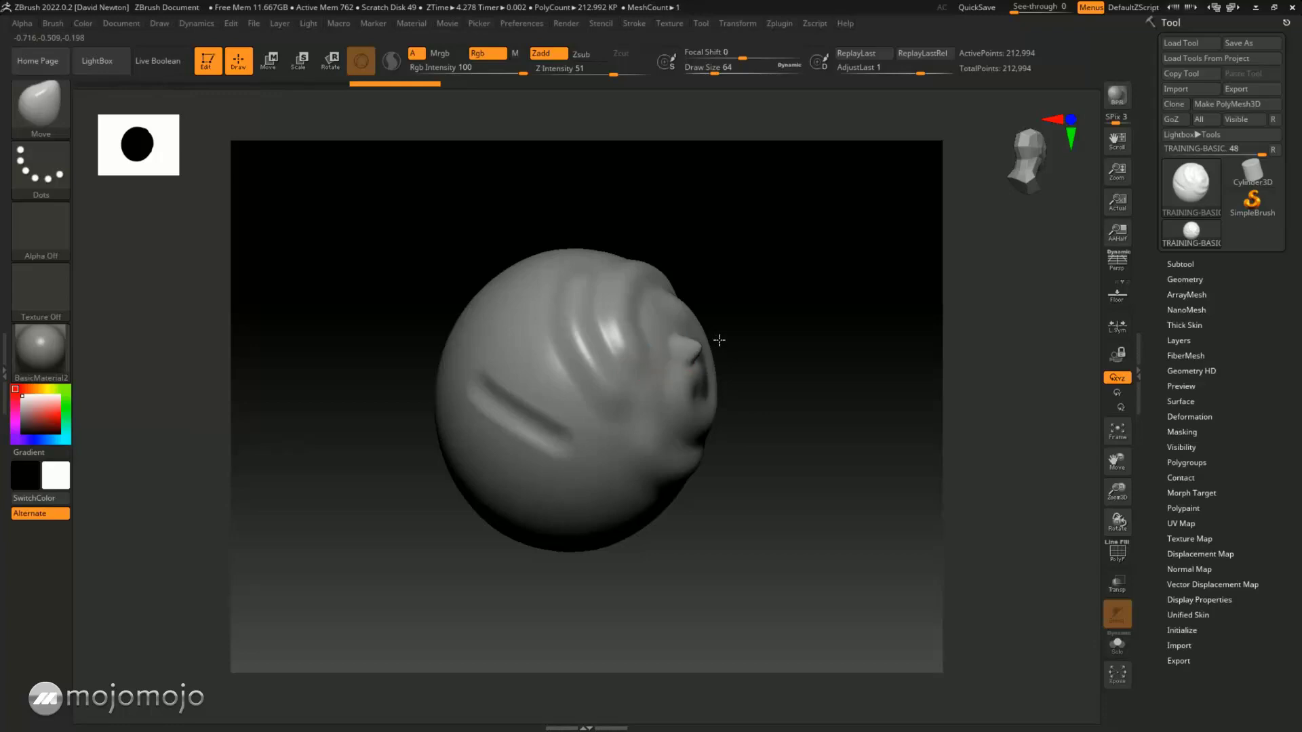
Step: Tilt the sphere's face downward and considerably enlarge the Move brush's Draw Size
left_click_drag(758, 305, 761, 380)
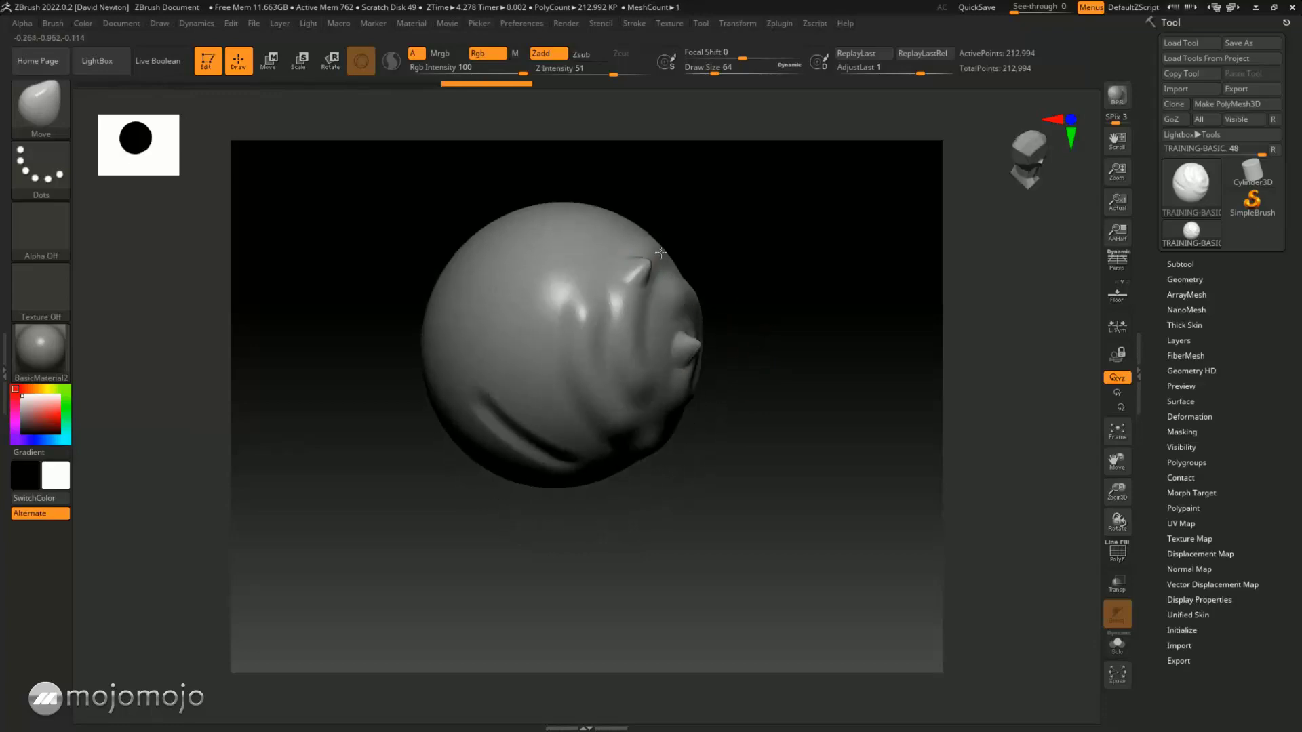
mouse_move(737, 265)
left_mouse_down()
mouse_move(741, 343)
mouse_move(770, 255)
mouse_move(779, 352)
mouse_move(779, 340)
mouse_move(845, 355)
left_mouse_up()
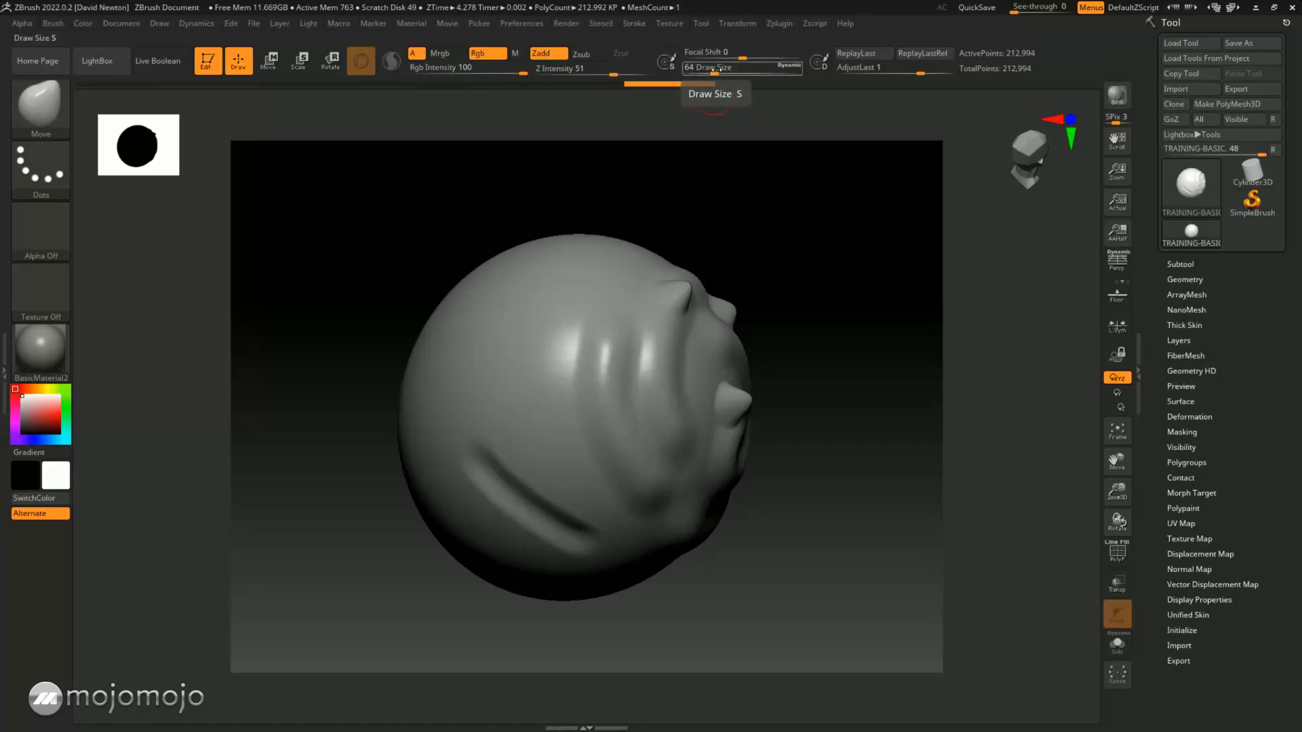
left_click_drag(725, 68, 738, 71)
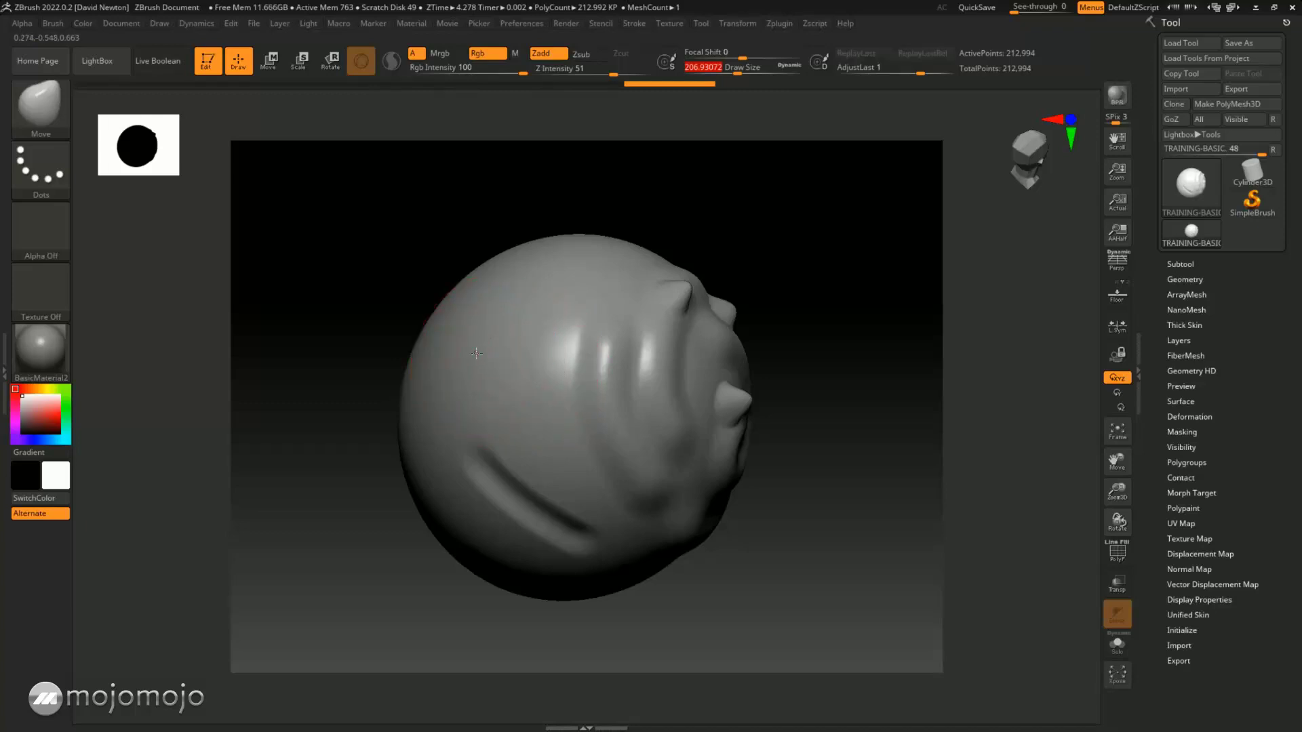
Step: Pull a broad bulge out of the sphere's left side, then lower Focal Shift to -100
left_click_drag(477, 353, 422, 323)
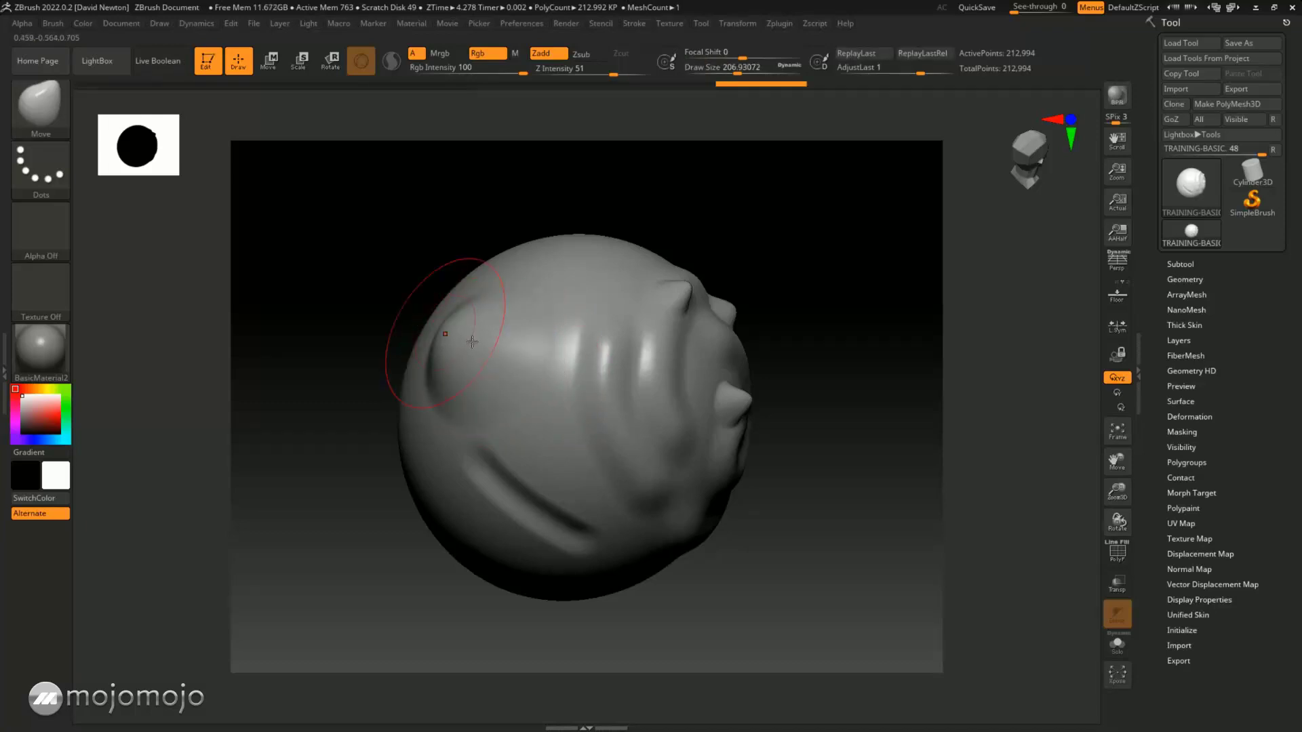
left_click_drag(834, 320, 698, 326)
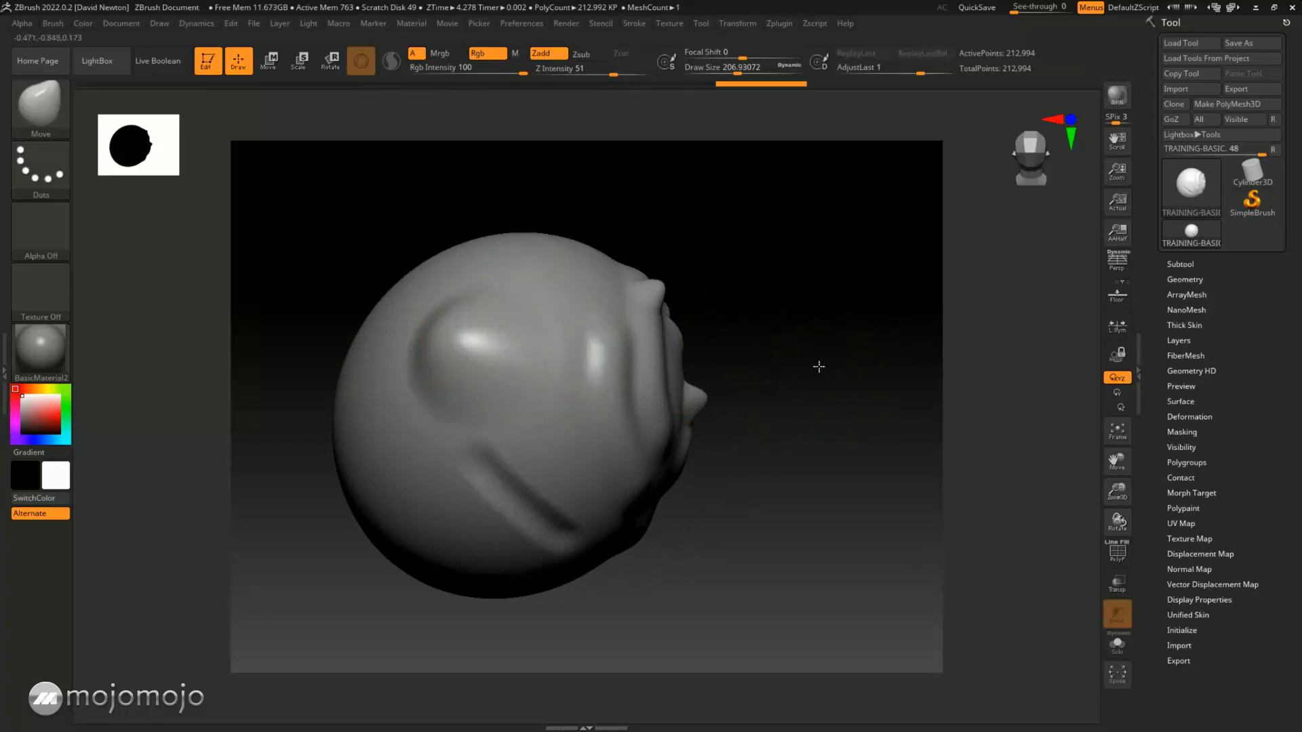
left_click_drag(816, 366, 805, 349)
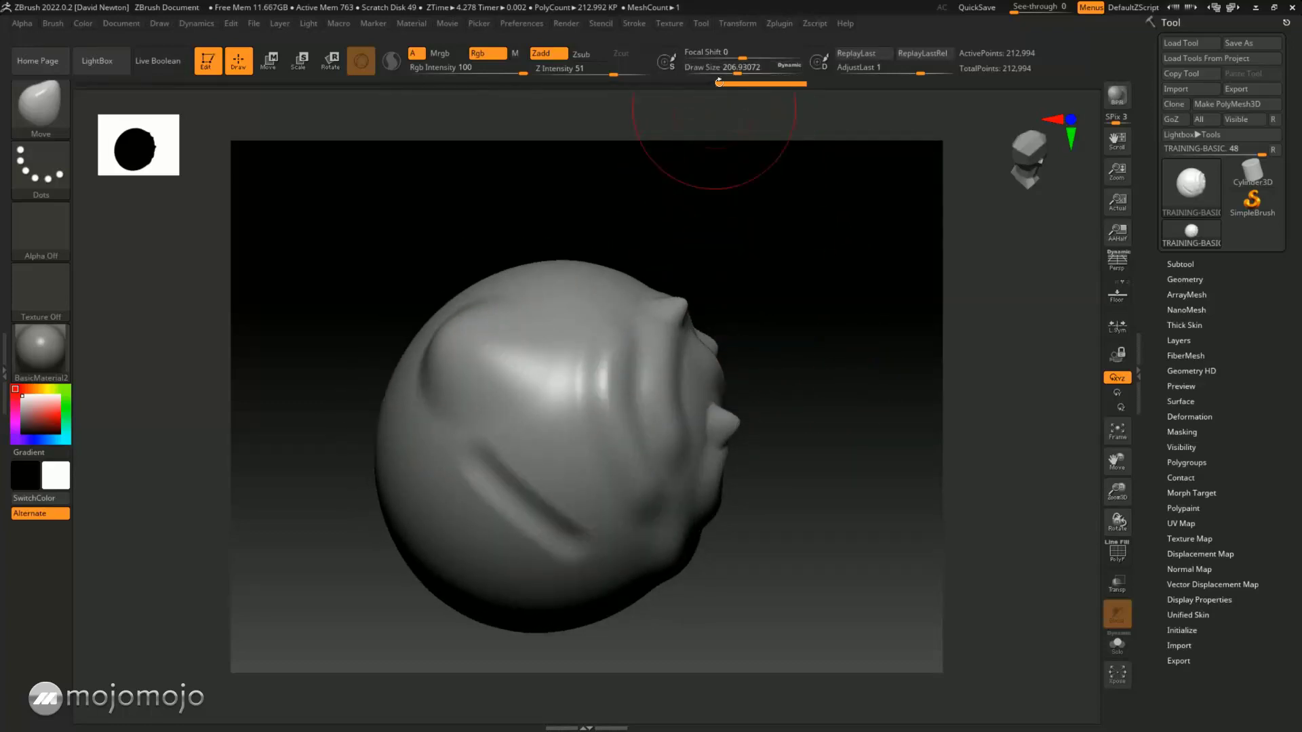
mouse_move(742, 57)
left_mouse_down()
mouse_move(687, 59)
mouse_move(746, 74)
mouse_move(725, 73)
left_mouse_up()
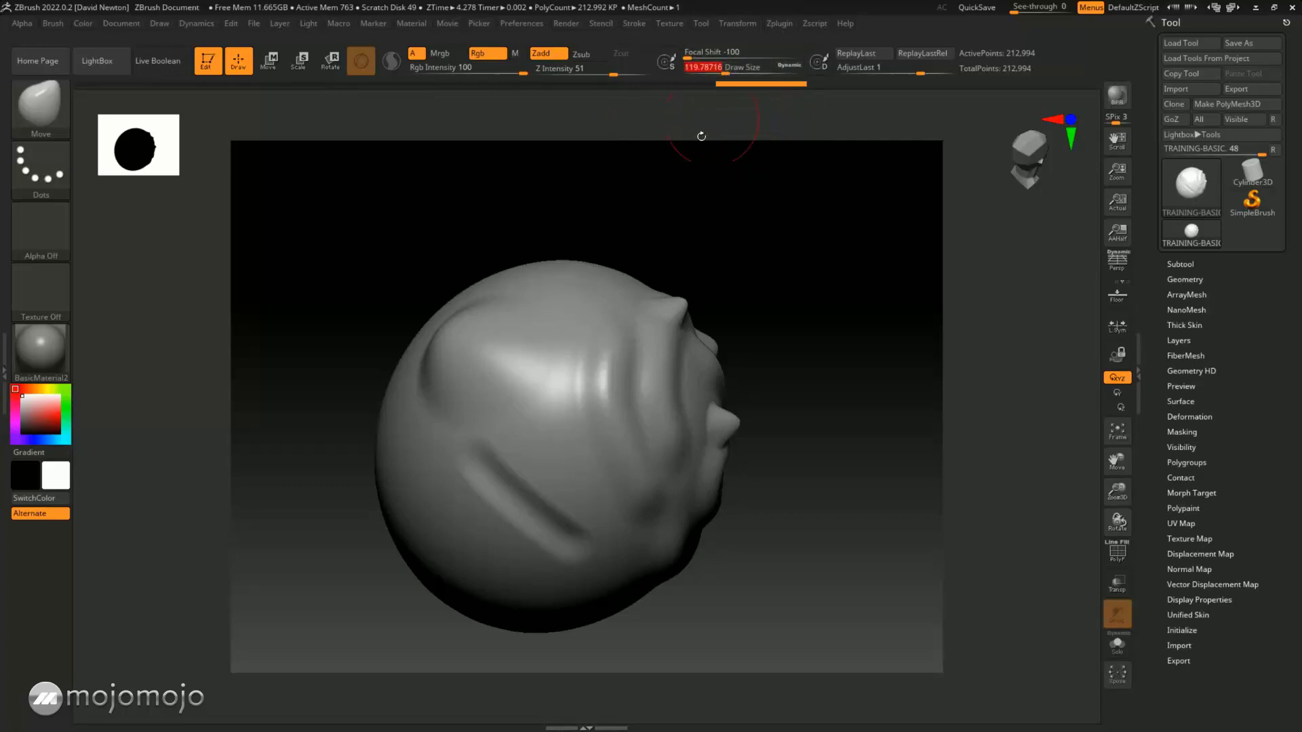
Step: Raise a flat-topped disc on the sphere's top, then ease Focal Shift back near -3
left_click(562, 286)
left_click_drag(736, 288, 770, 296)
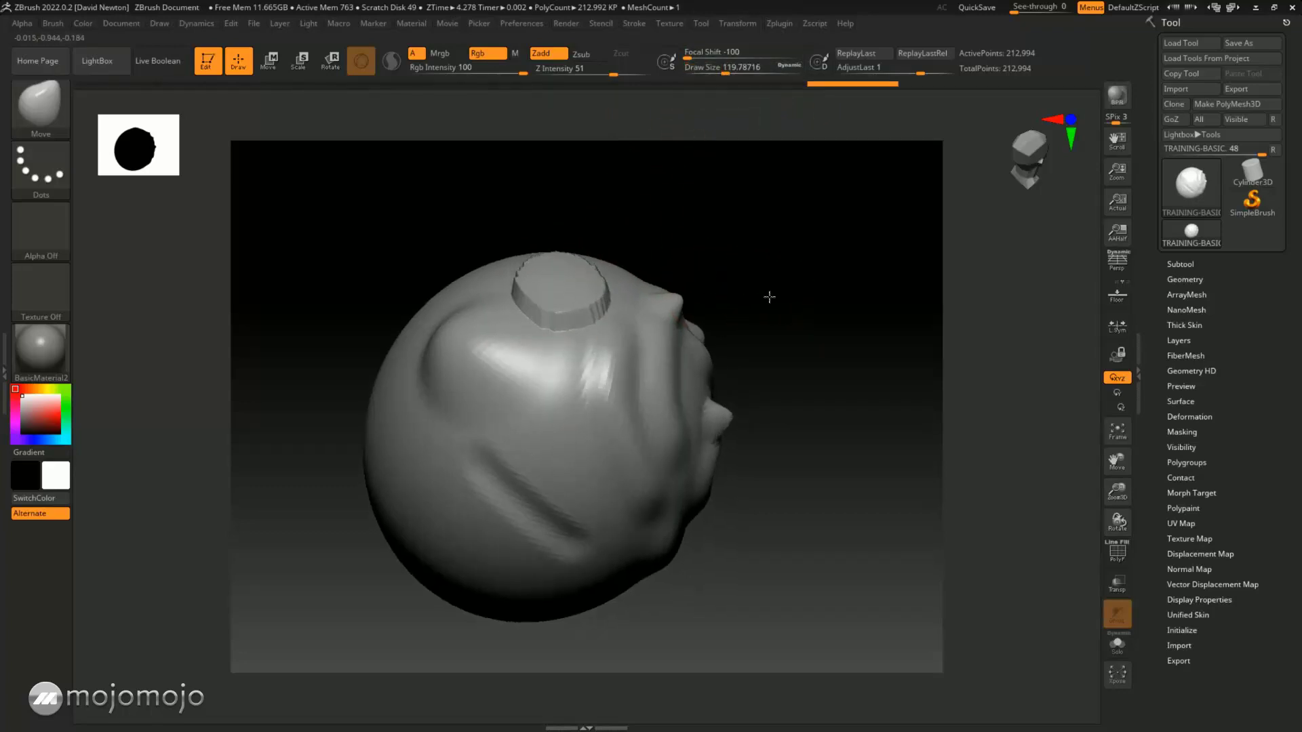
left_click_drag(687, 57, 739, 57)
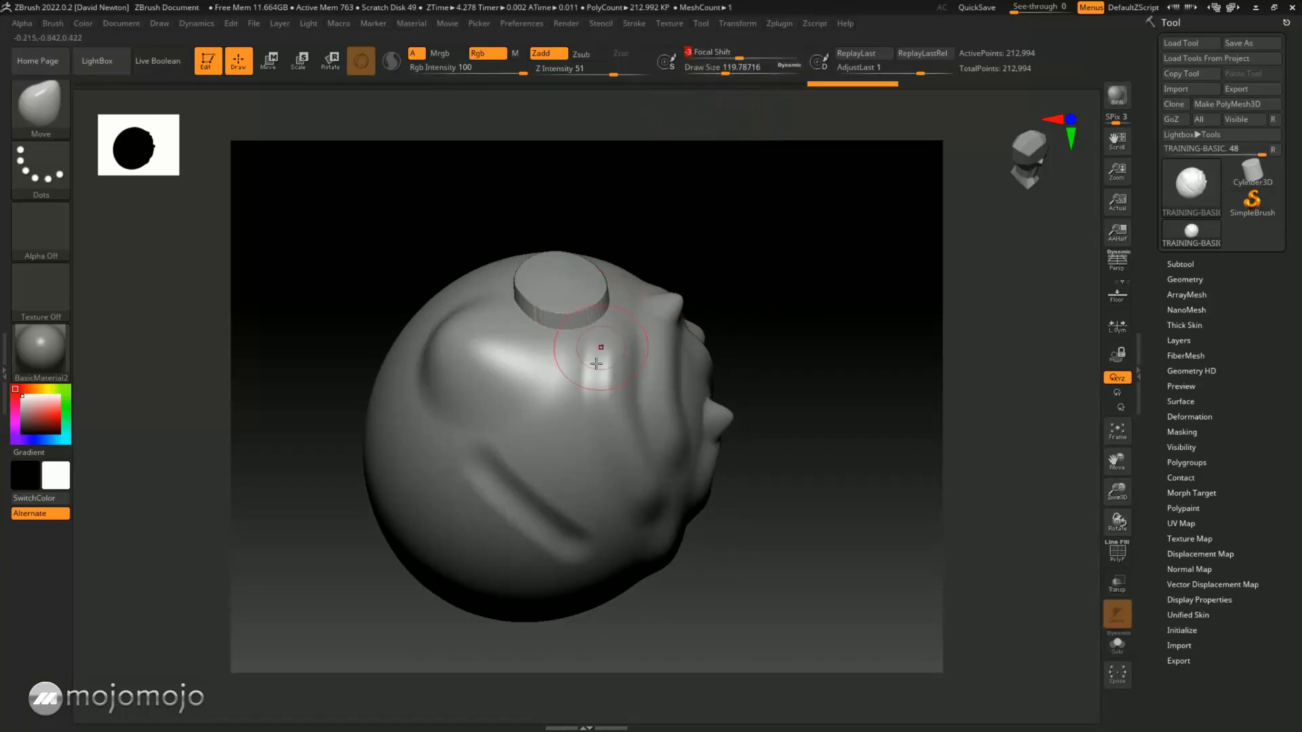
mouse_move(787, 404)
left_mouse_down()
mouse_move(825, 360)
mouse_move(417, 404)
left_mouse_up()
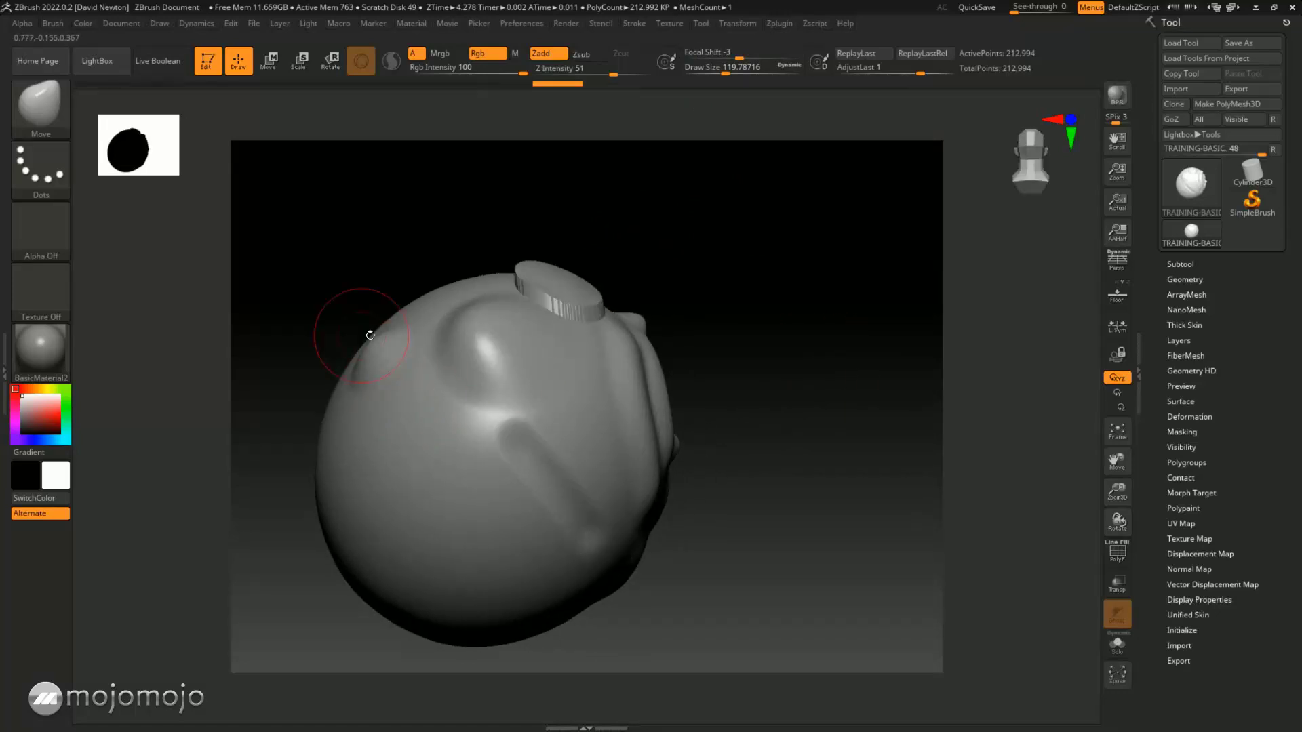
left_click_drag(721, 328, 805, 328, "alt")
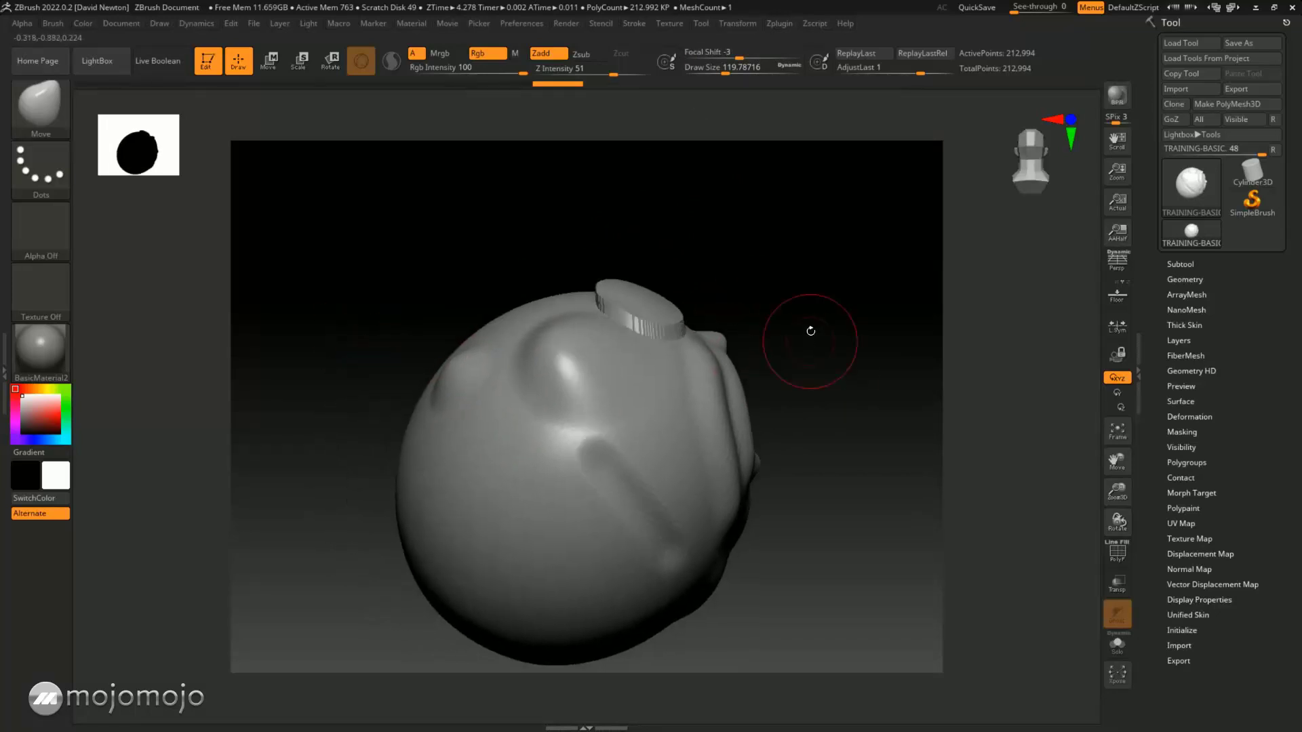
Step: Filter the Brush palette to S brushes and make Standard the current brush
left_click(28, 104)
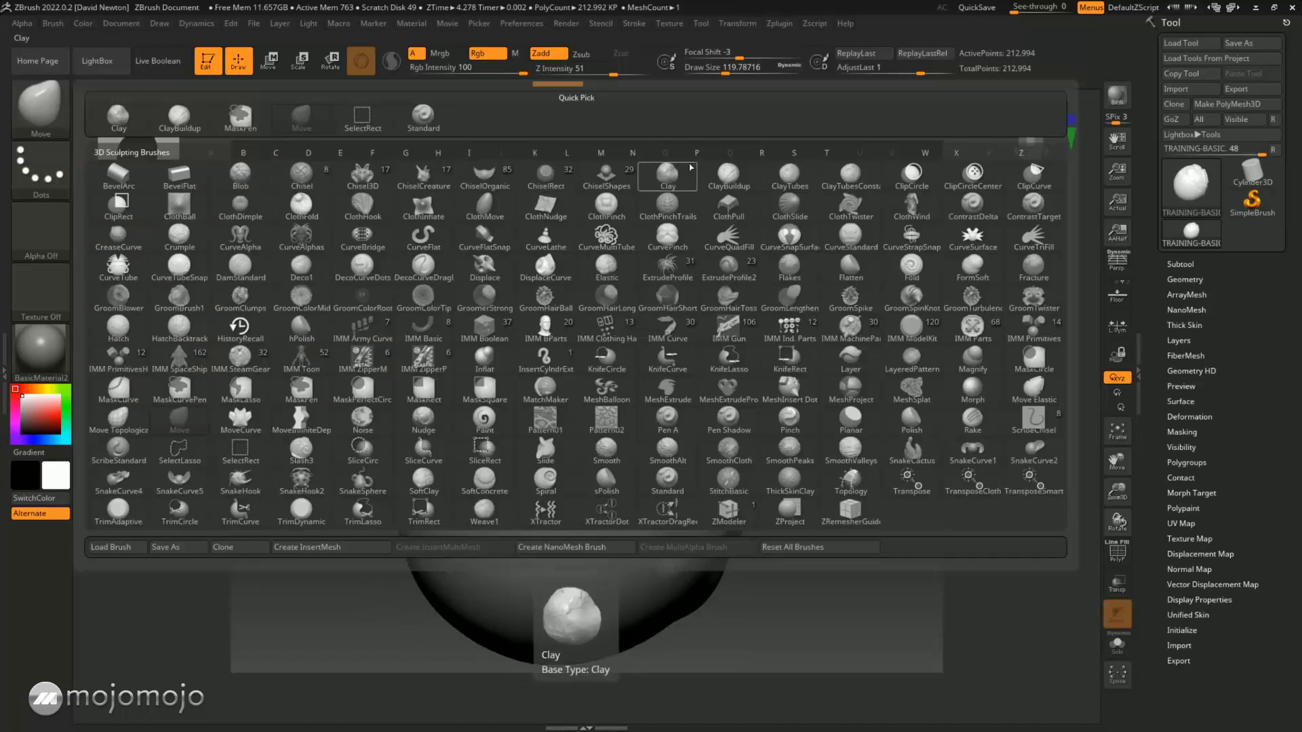
left_click(794, 158)
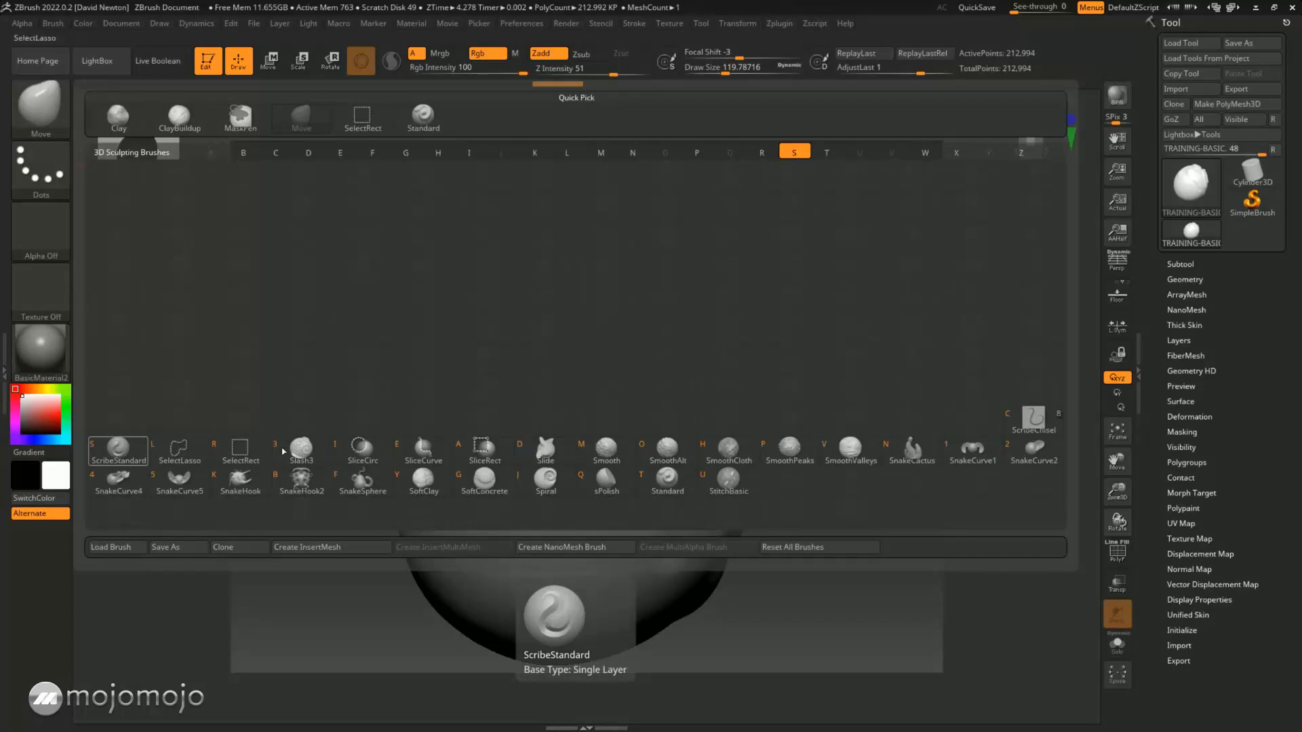
left_click(668, 476)
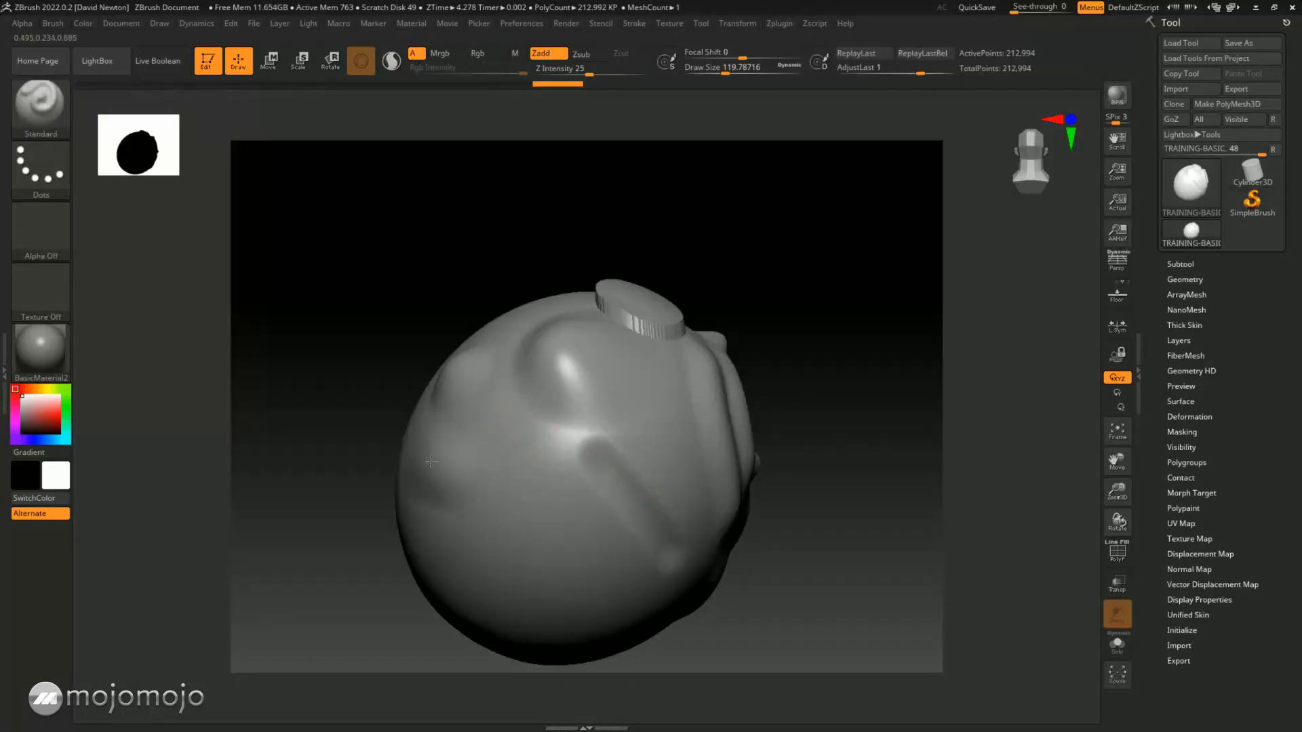
Step: Sculpt a raised stroke and a zigzag ridged stroke on the lower left at Focal Shift -100
left_click_drag(431, 462, 563, 453)
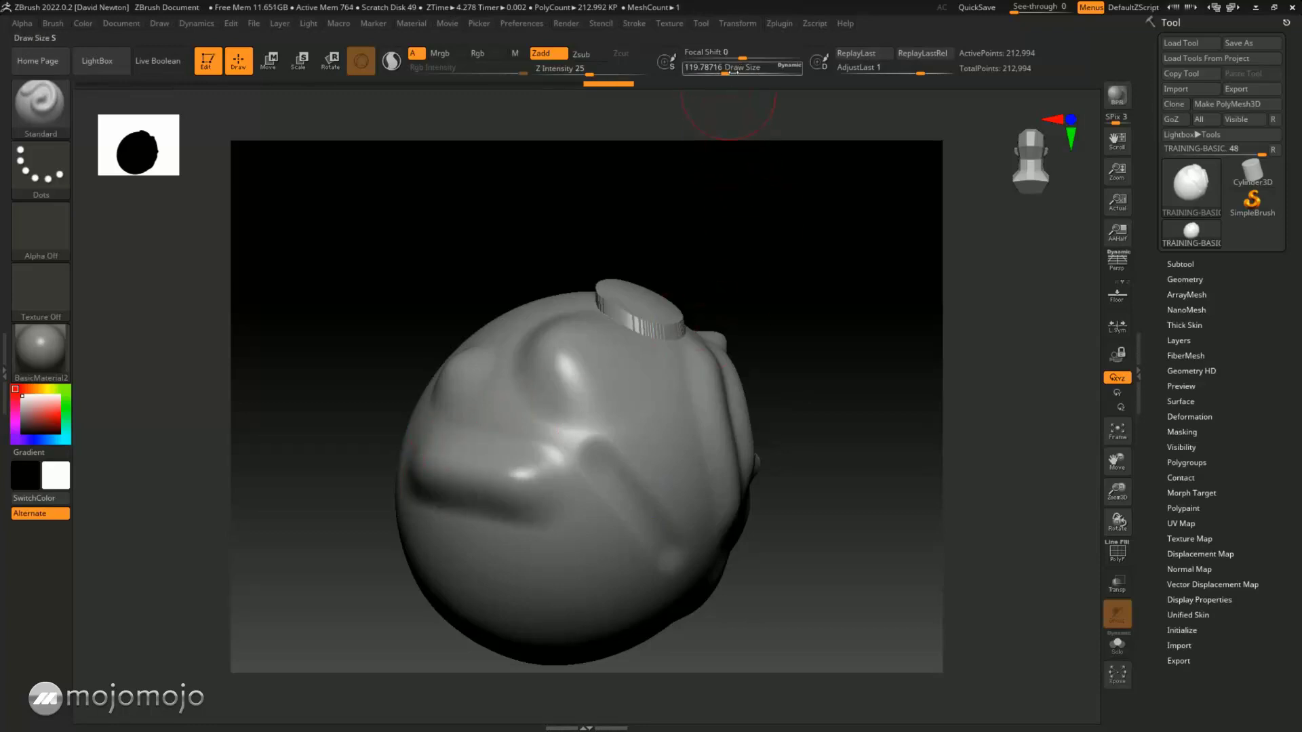
left_click_drag(742, 58, 683, 58)
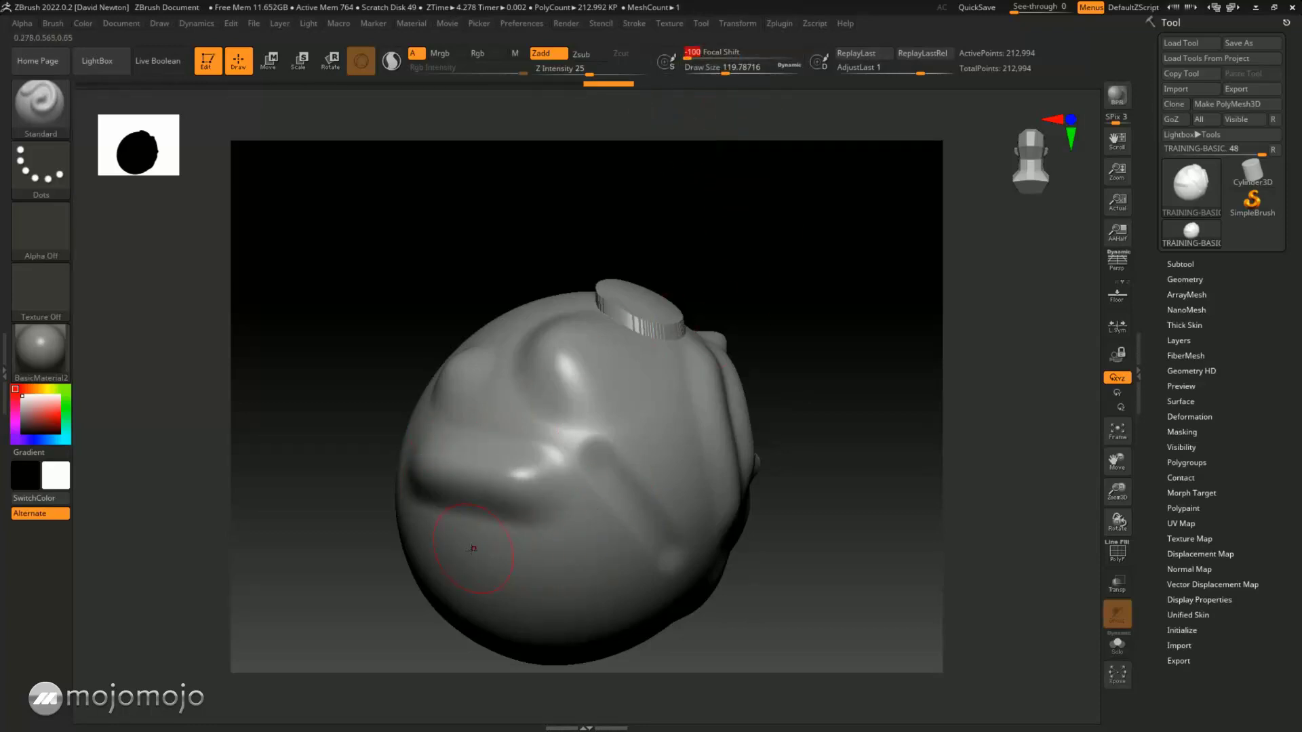
mouse_move(473, 549)
left_mouse_down()
mouse_move(570, 562)
mouse_move(469, 564)
mouse_move(533, 564)
left_mouse_up()
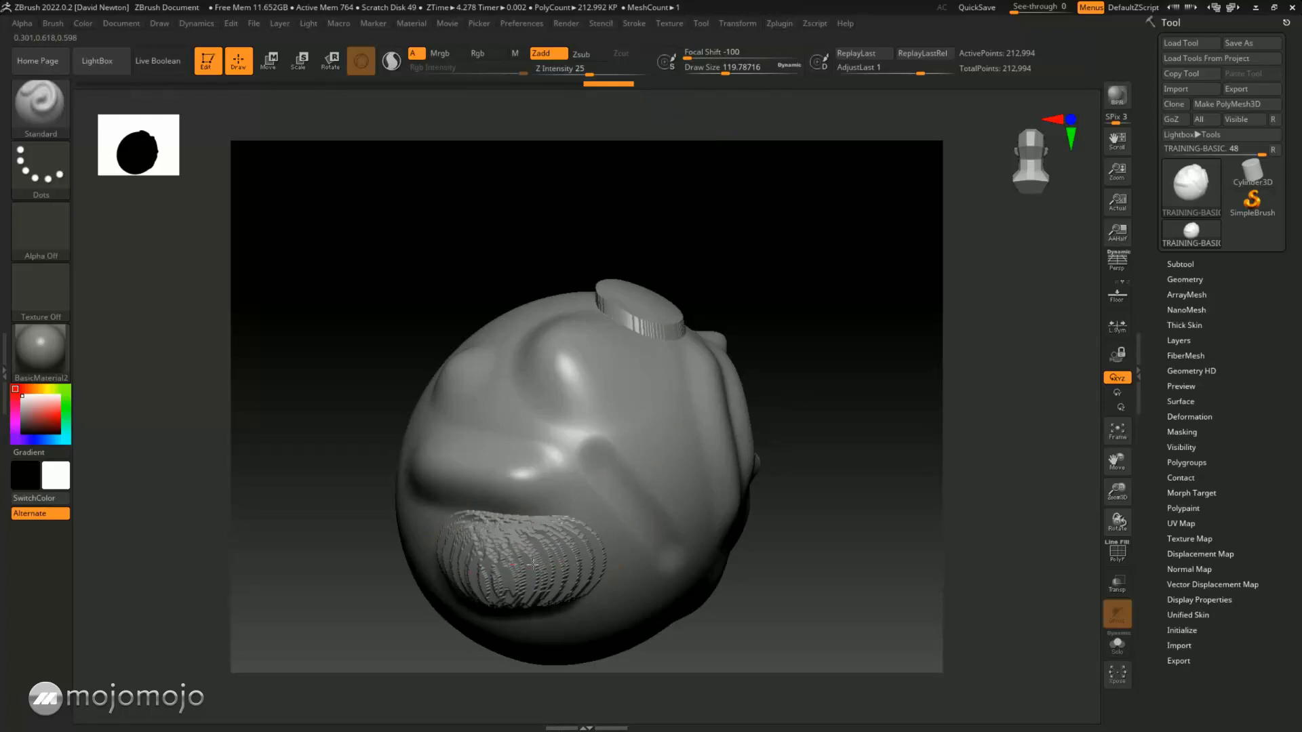
Step: Inspect the ribbed patch from several angles, smooth with Shift, and set Focal Shift to -14
mouse_move(830, 589)
left_mouse_down()
mouse_move(834, 381)
mouse_move(690, 485)
mouse_move(698, 572)
mouse_move(637, 543)
left_mouse_up()
mouse_move(753, 468)
left_mouse_down()
mouse_move(770, 445)
mouse_move(776, 526)
mouse_move(787, 317)
left_mouse_up()
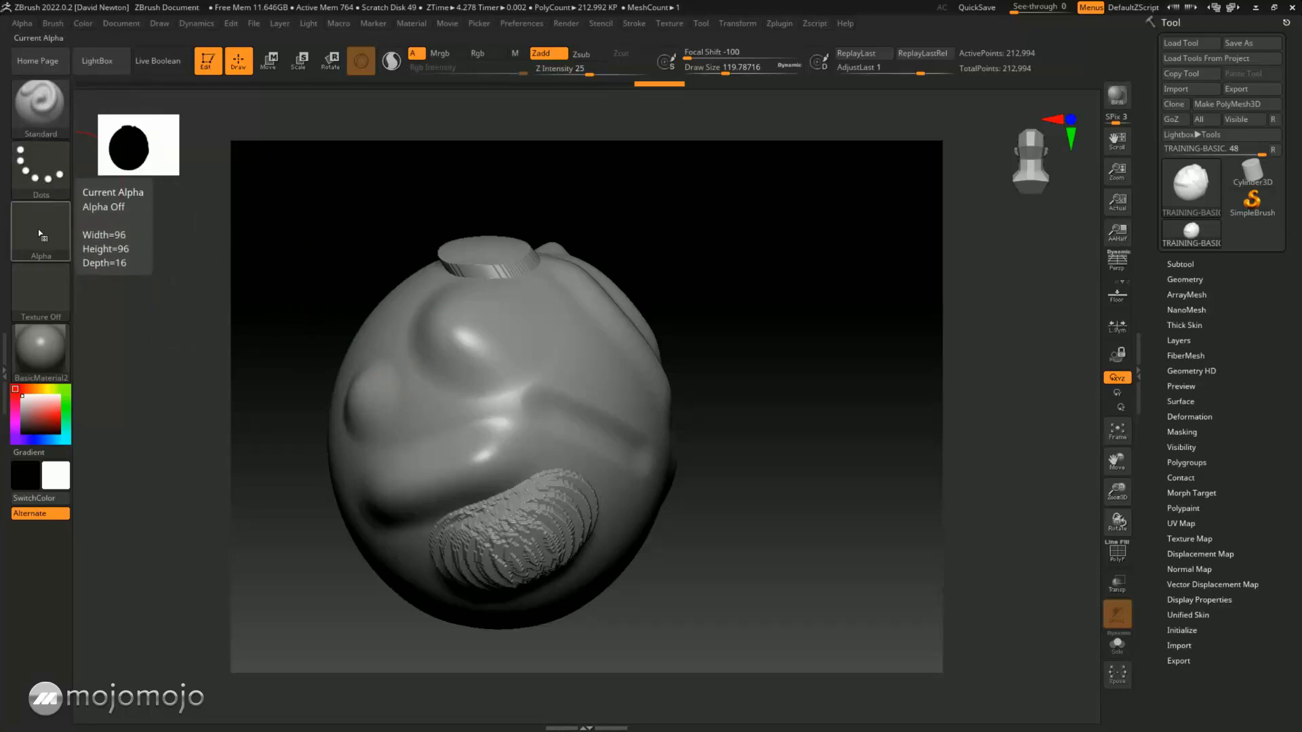
left_click_drag(784, 404, 837, 392)
key("shift")
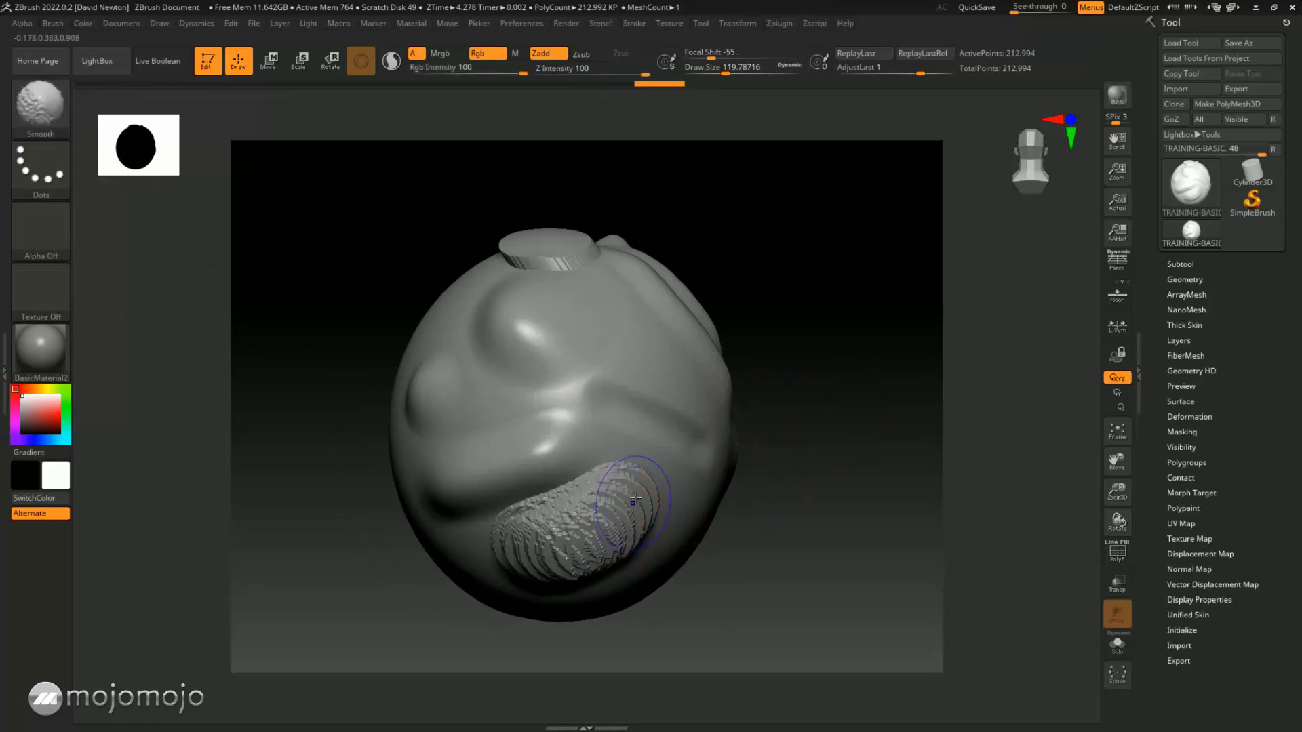
mouse_move(863, 448)
left_mouse_down()
mouse_move(852, 416)
mouse_move(866, 413)
mouse_move(866, 387)
left_mouse_up()
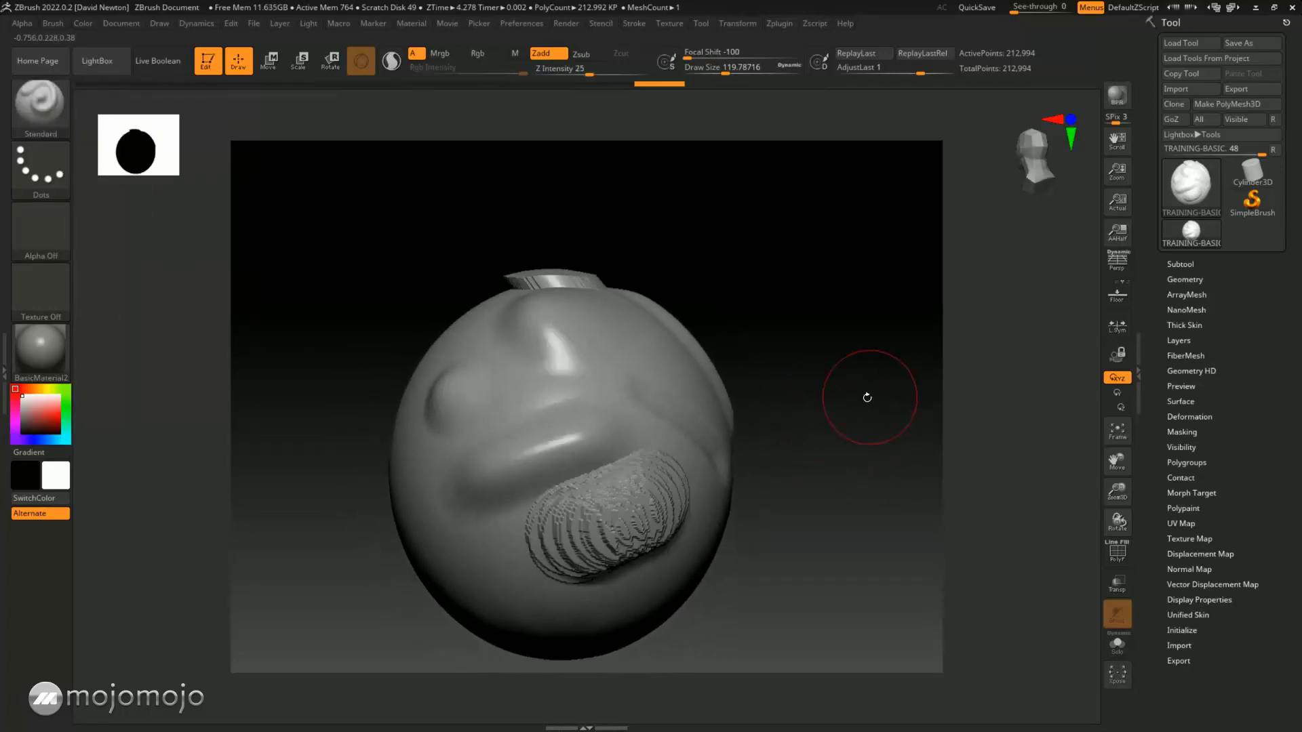
left_click_drag(687, 55, 734, 54)
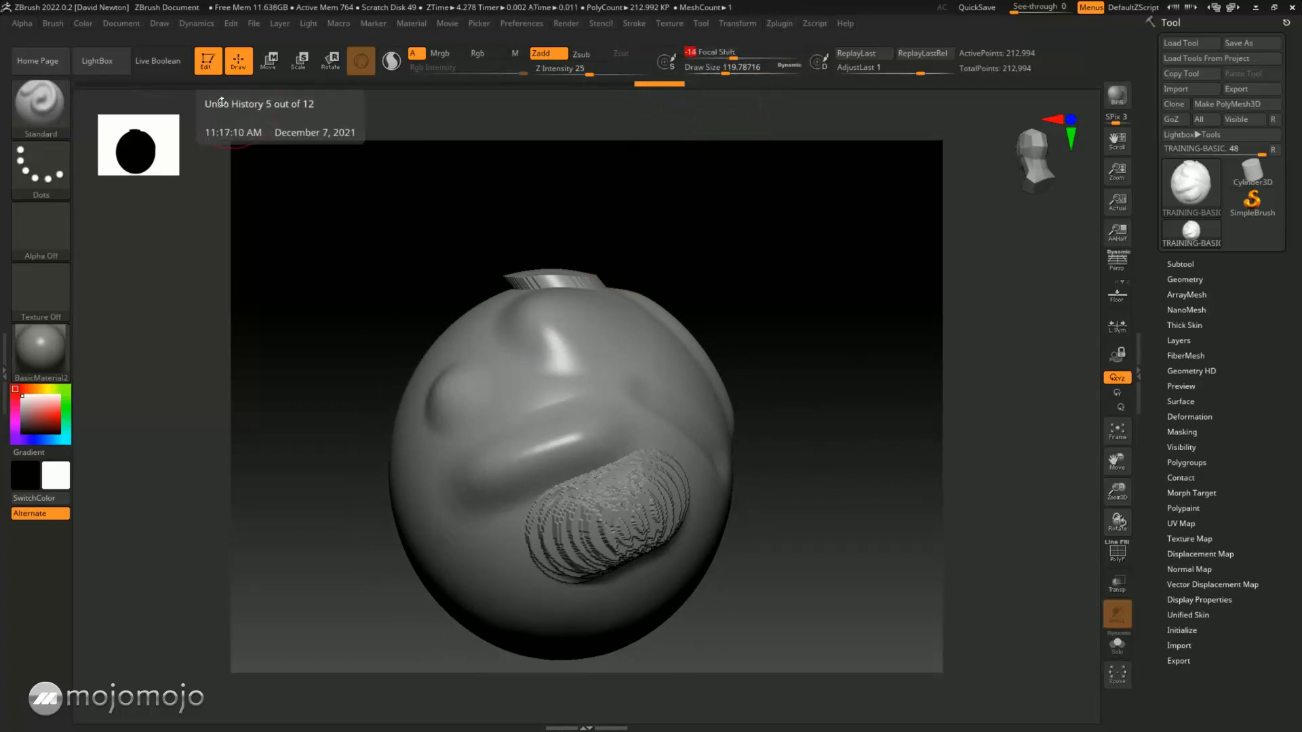
Step: Filter the brush palette by C and make Chisel the current brush
left_click(29, 107)
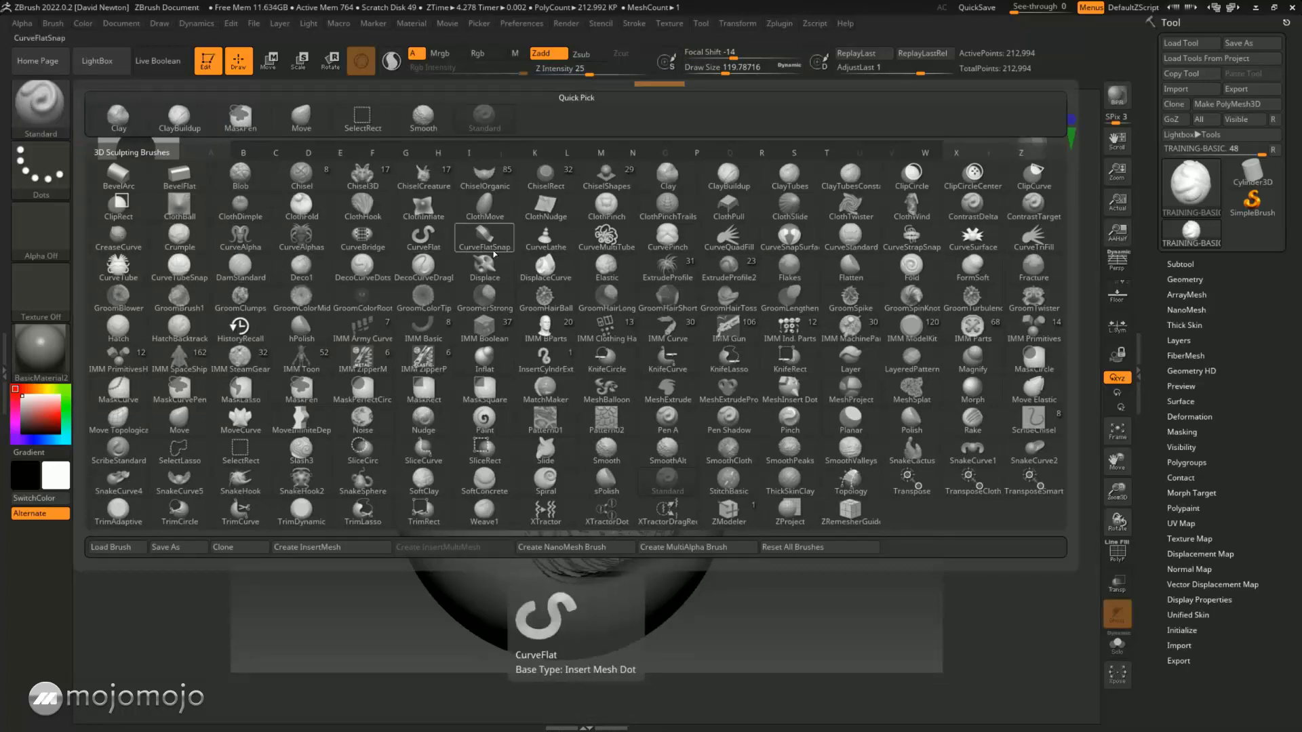
key("c")
left_click(322, 182)
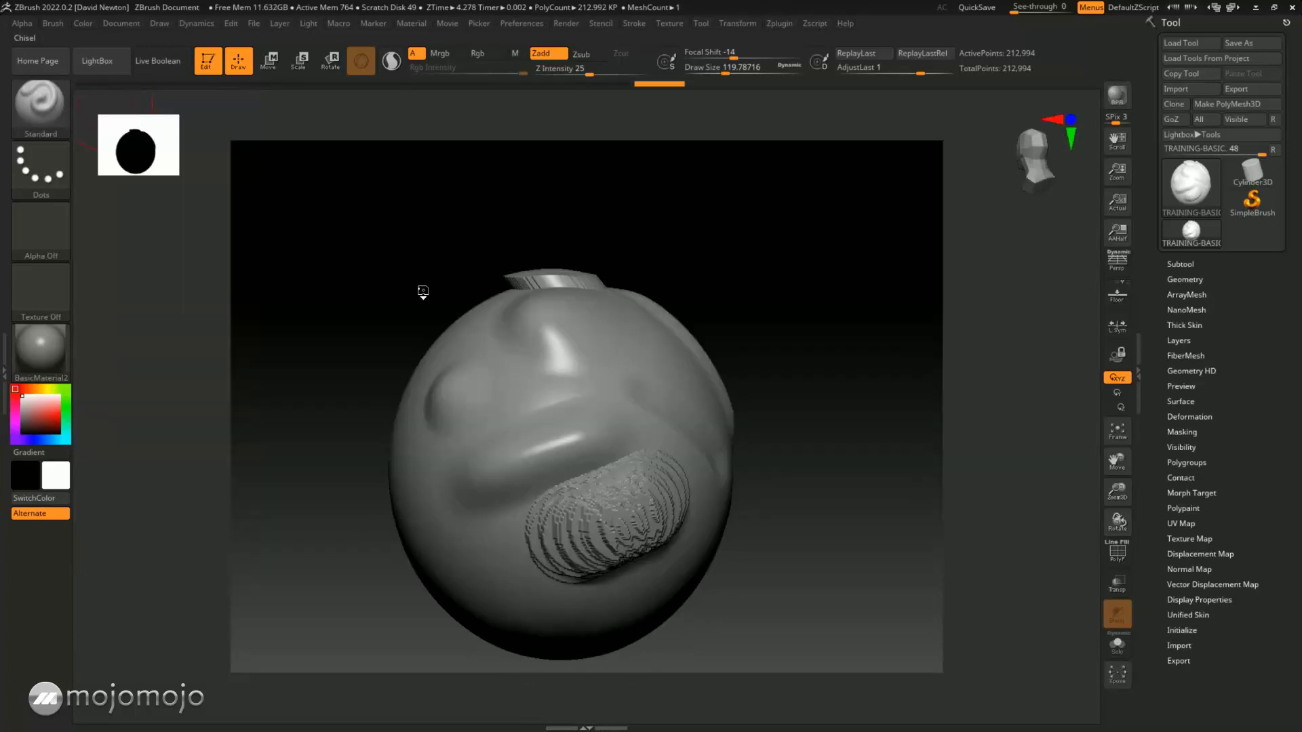
Step: Reduce Draw Size to about 46 and carve two horizontal Chisel grooves across the sphere
key("space")
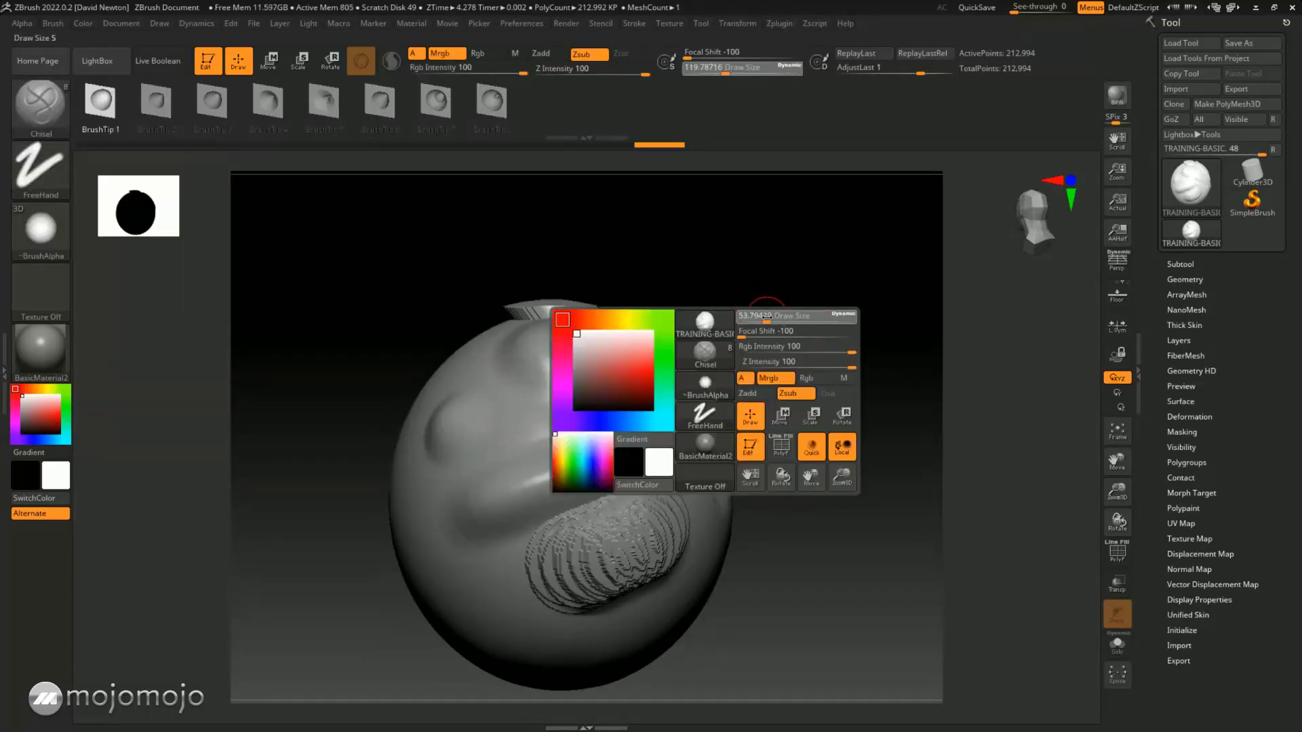
left_click_drag(780, 317, 771, 317)
left_click_drag(602, 407, 661, 407)
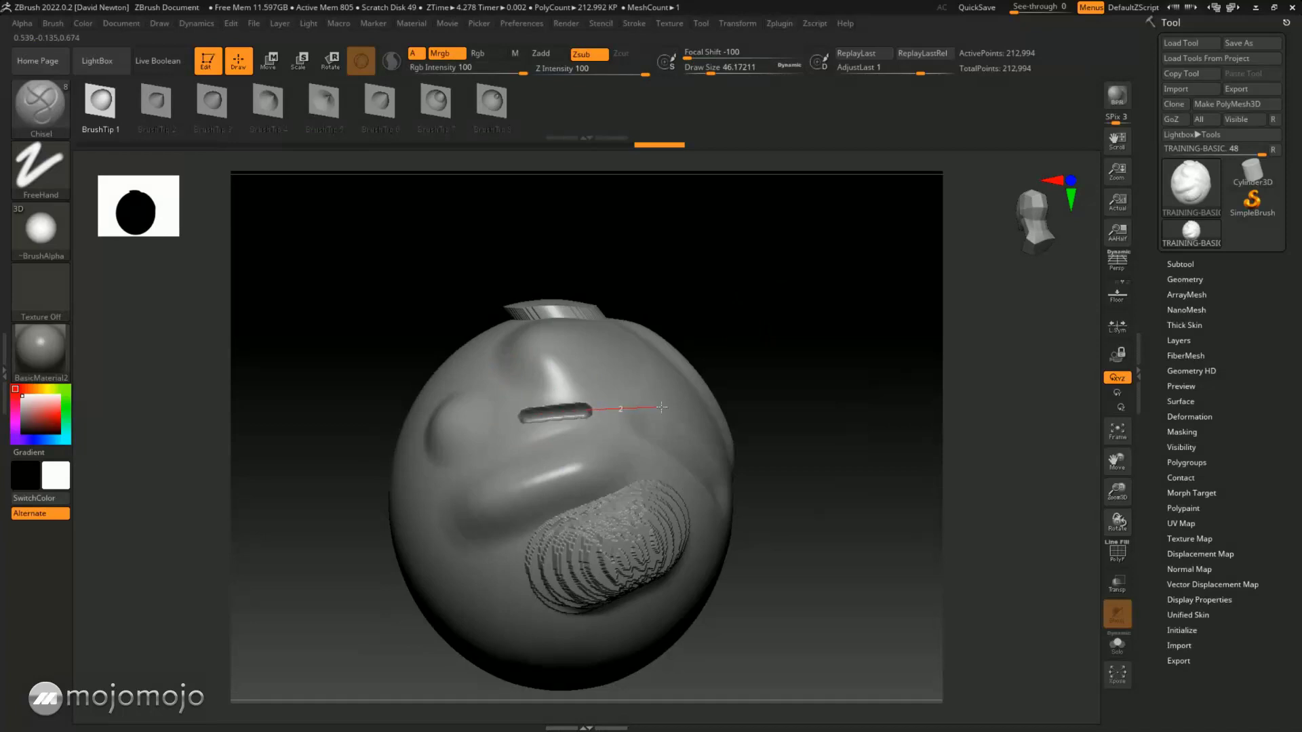
left_click_drag(705, 470, 702, 468)
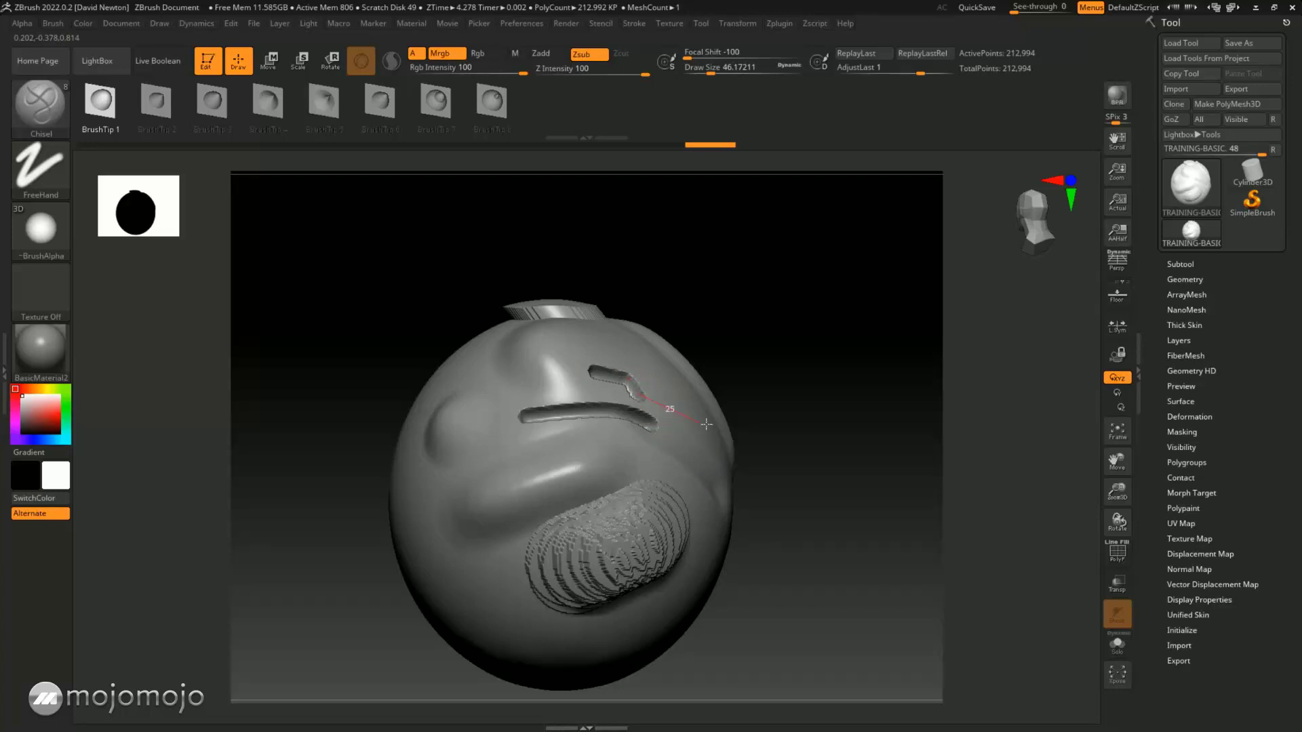
left_click_drag(706, 423, 705, 422)
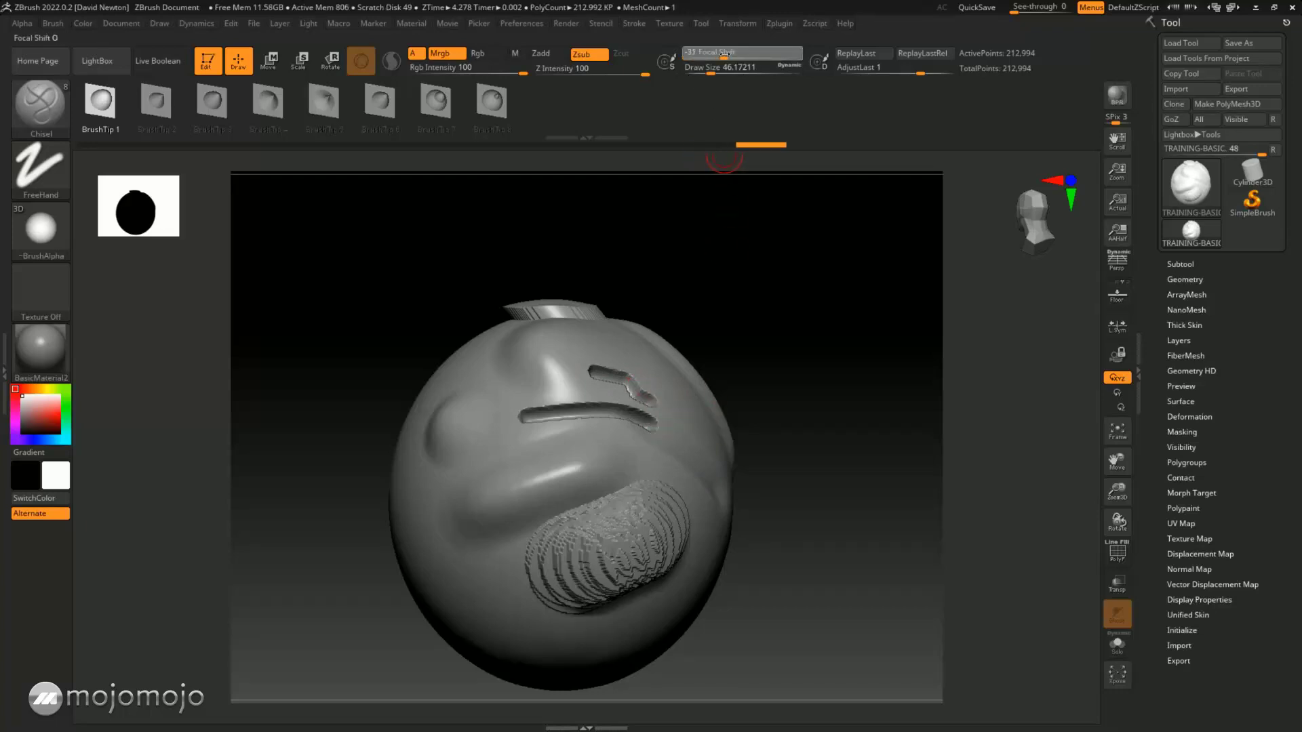
Step: Raise Focal Shift, hook the top groove's right end downward, and carve a diagonal right-side groove
left_click_drag(724, 54, 735, 54)
mouse_move(785, 302)
left_mouse_down()
mouse_move(802, 445)
mouse_move(607, 346)
left_mouse_up()
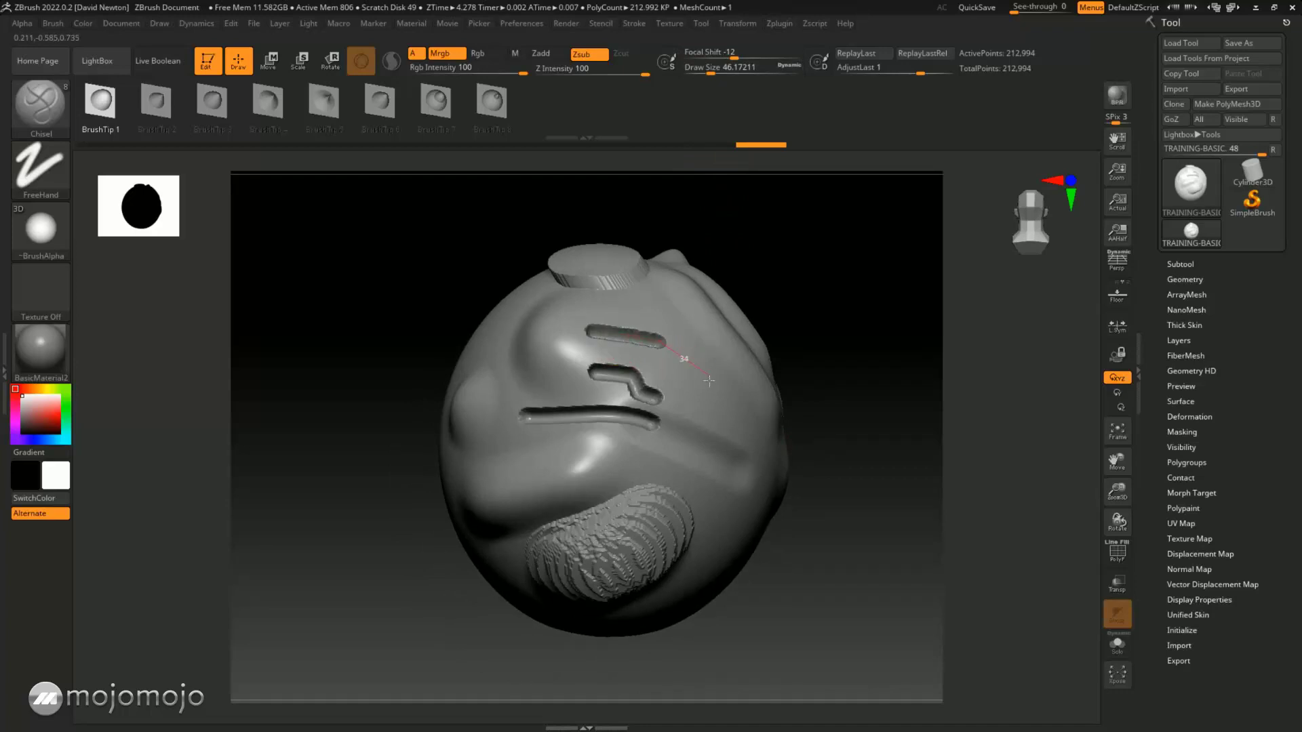
left_click_drag(709, 381, 709, 381)
mouse_move(736, 56)
left_mouse_down()
mouse_move(789, 58)
mouse_move(778, 59)
left_mouse_up()
mouse_move(718, 402)
left_mouse_down()
mouse_move(763, 447)
mouse_move(872, 466)
mouse_move(920, 441)
left_mouse_up()
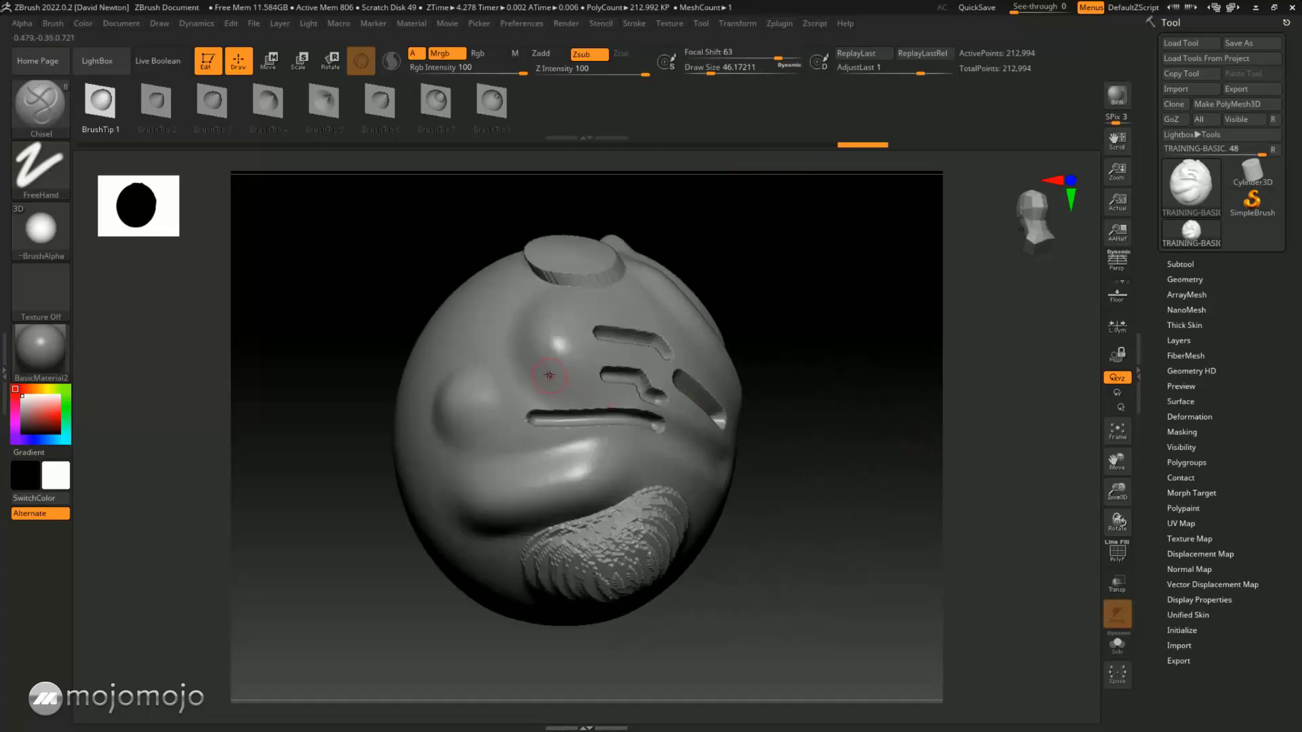
mouse_move(732, 368)
left_mouse_down()
mouse_move(823, 384)
mouse_move(814, 358)
left_mouse_up()
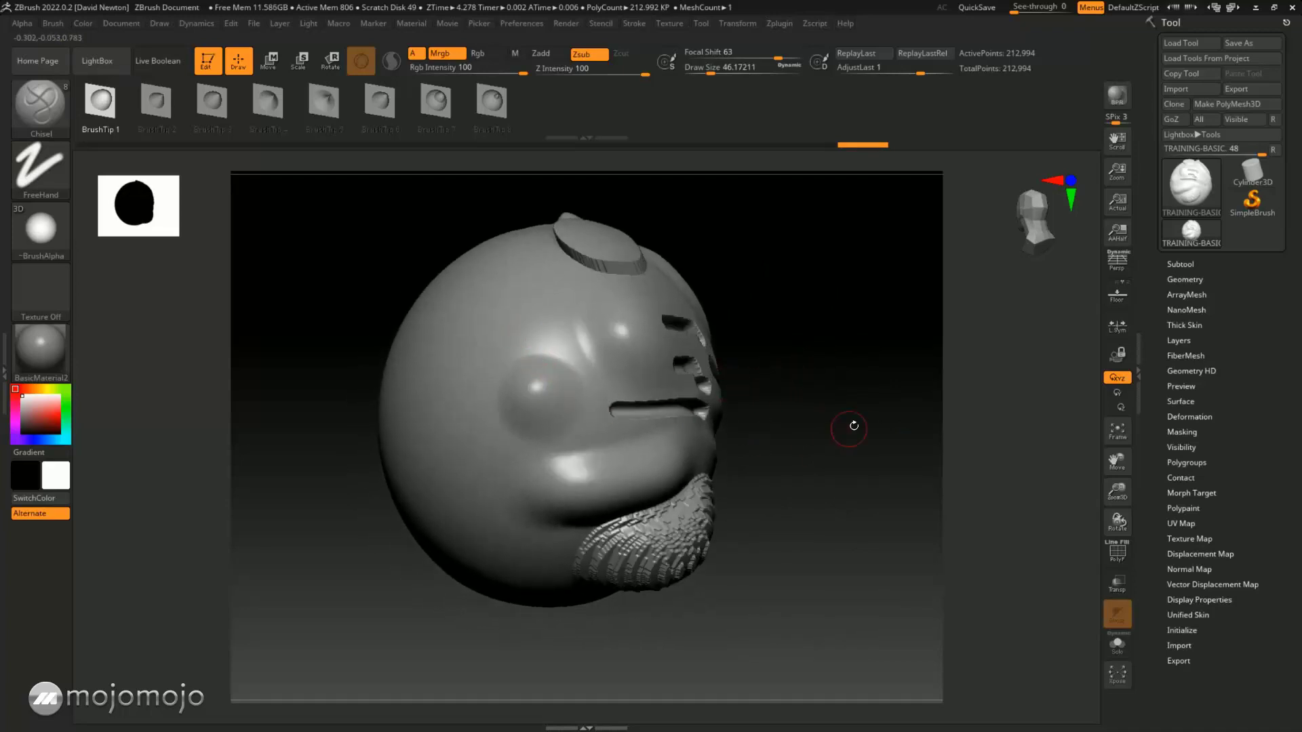
mouse_move(854, 426)
left_mouse_down()
mouse_move(834, 378)
mouse_move(843, 366)
mouse_move(835, 433)
mouse_move(822, 433)
left_mouse_up()
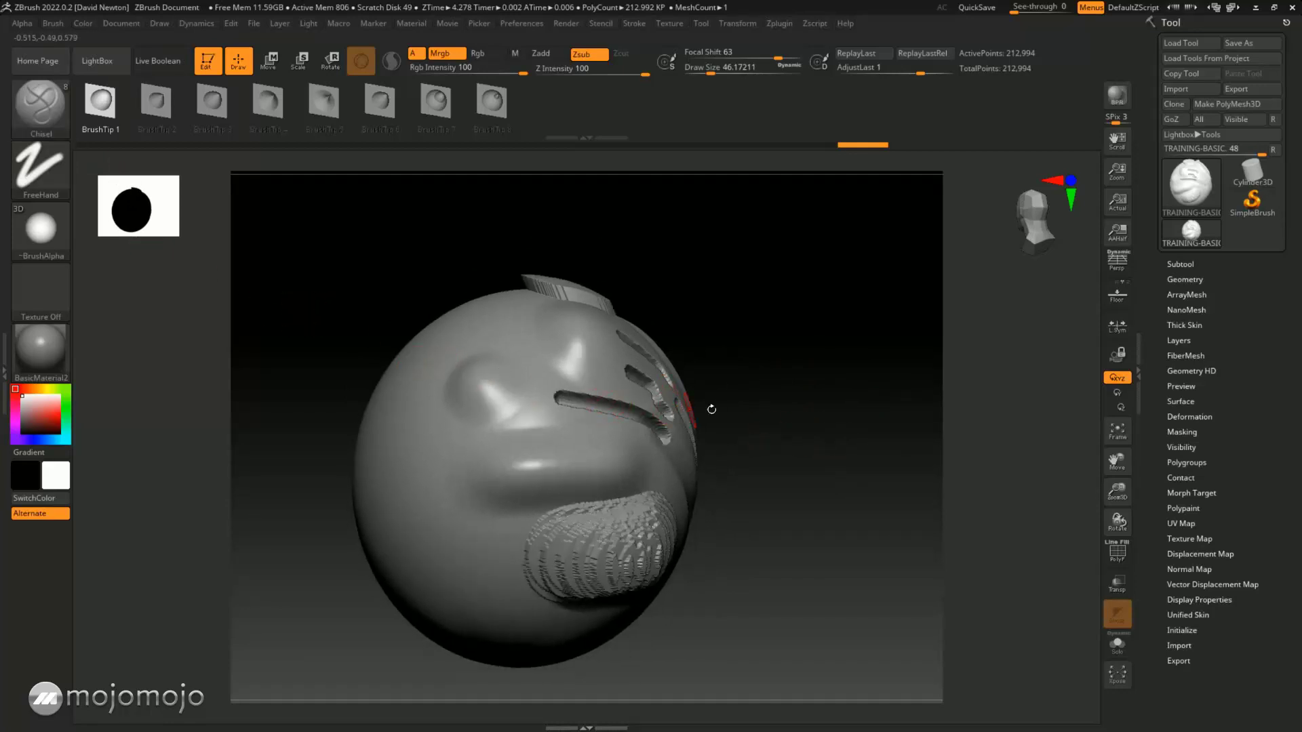
mouse_move(739, 397)
left_mouse_down()
mouse_move(787, 378)
mouse_move(773, 371)
left_mouse_up()
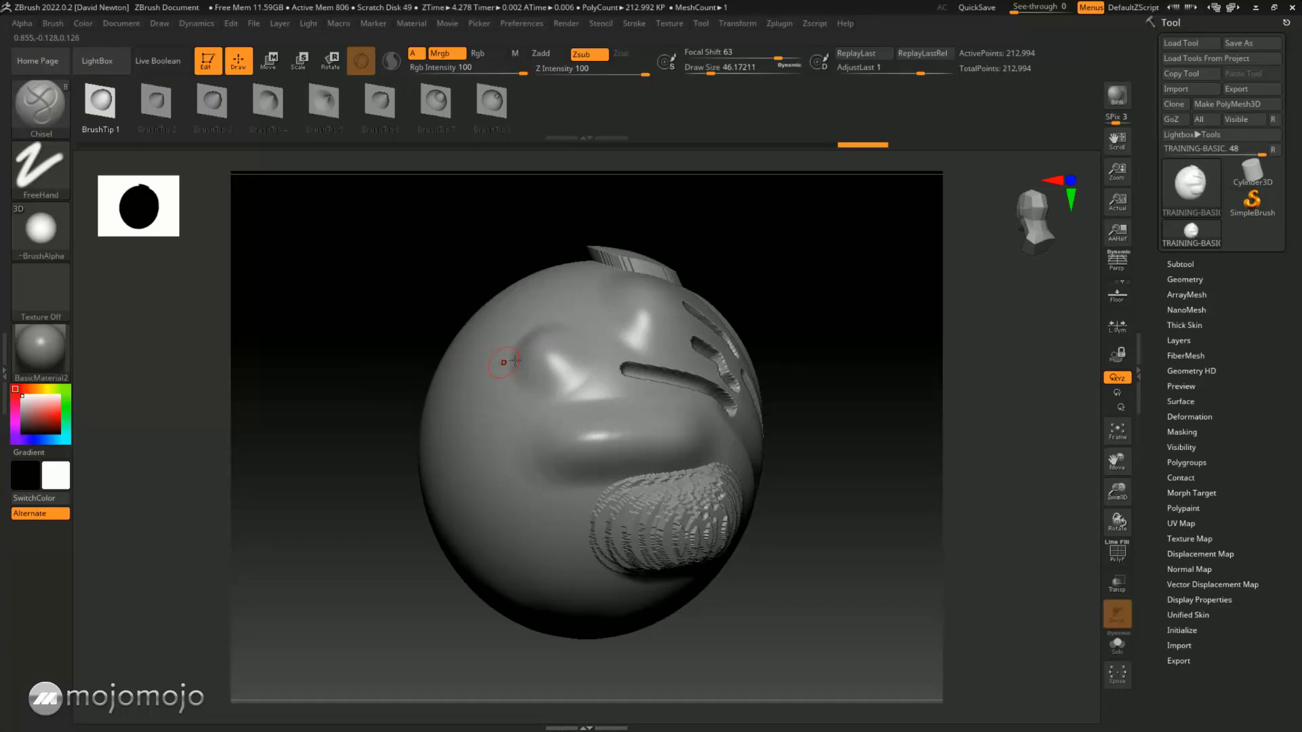
left_click_drag(836, 409, 832, 412)
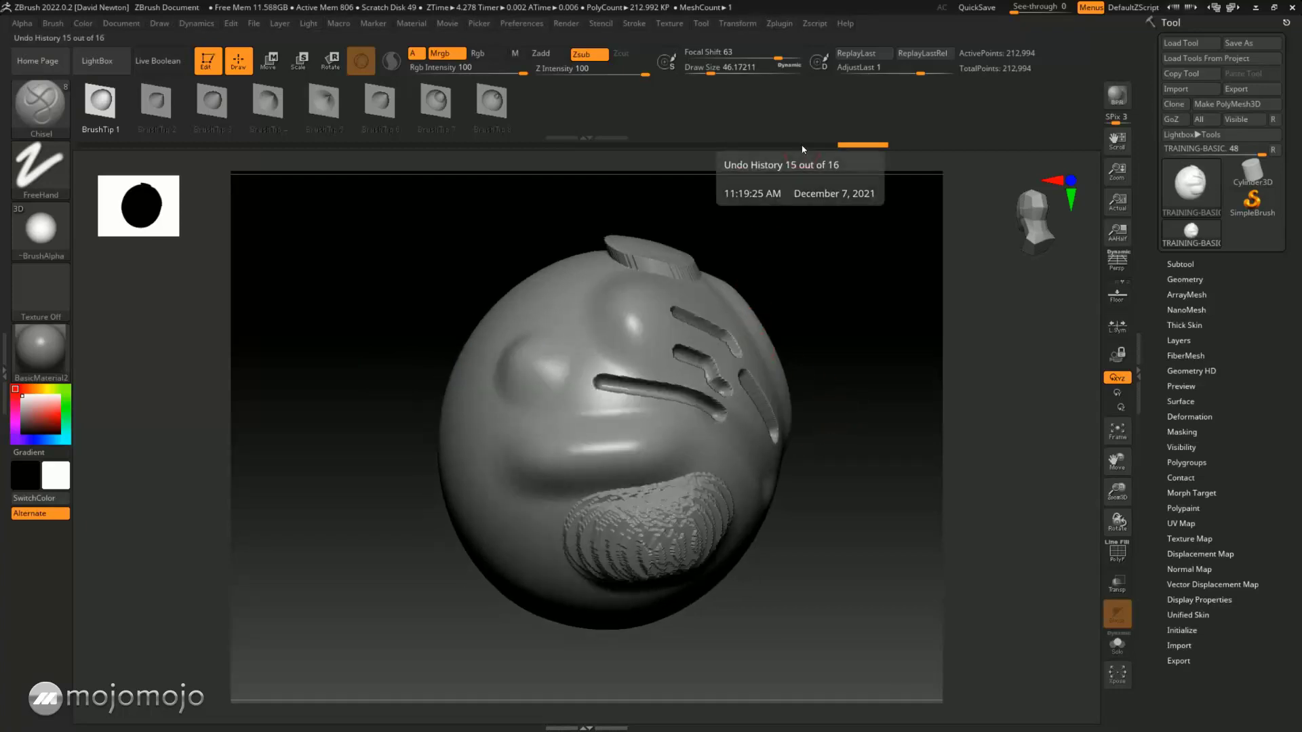
Step: Roll back the undo history with the slider and Ctrl+Z past the later sculpted features
left_click_drag(798, 145, 640, 148)
key("ctrl+z")
key("ctrl+z")
key("ctrl+z")
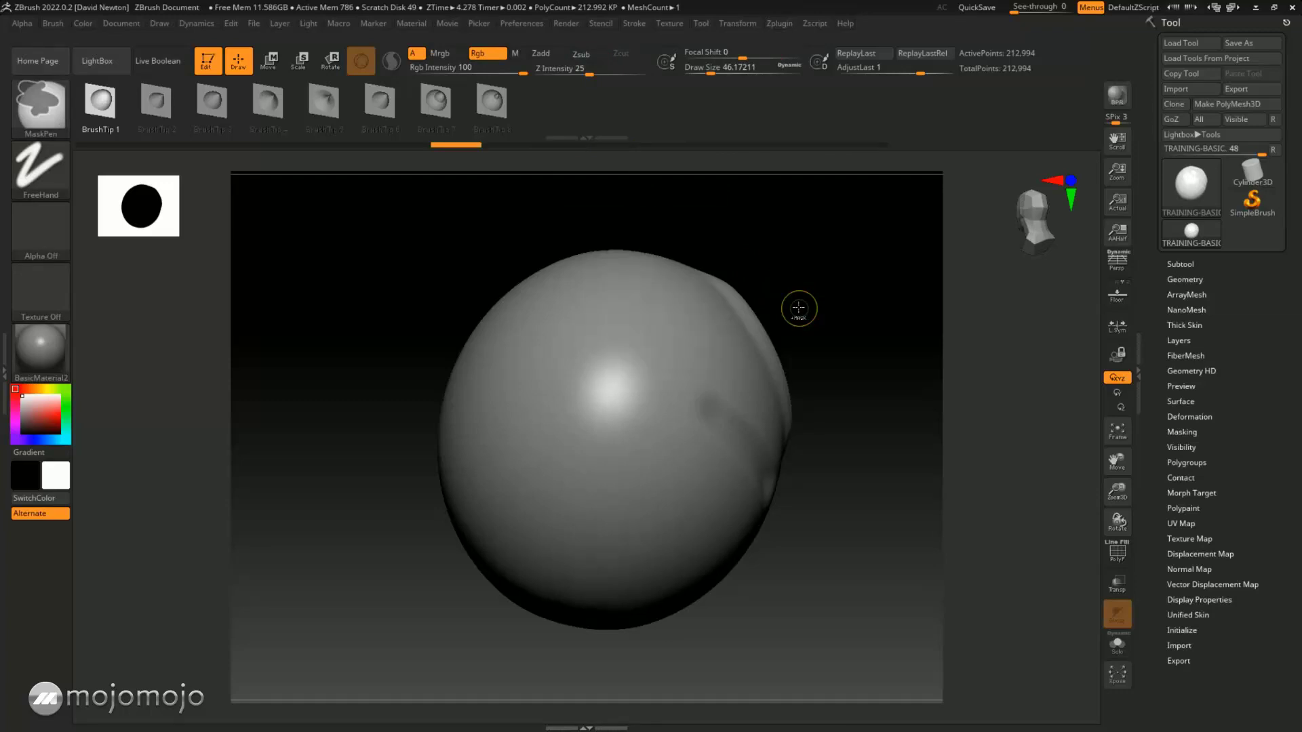
mouse_move(828, 299)
left_mouse_down()
mouse_move(427, 351)
mouse_move(407, 342)
left_mouse_up()
Step: Show the Subtool list and view the sphere's swirled grooves from another angle
left_click(1180, 264)
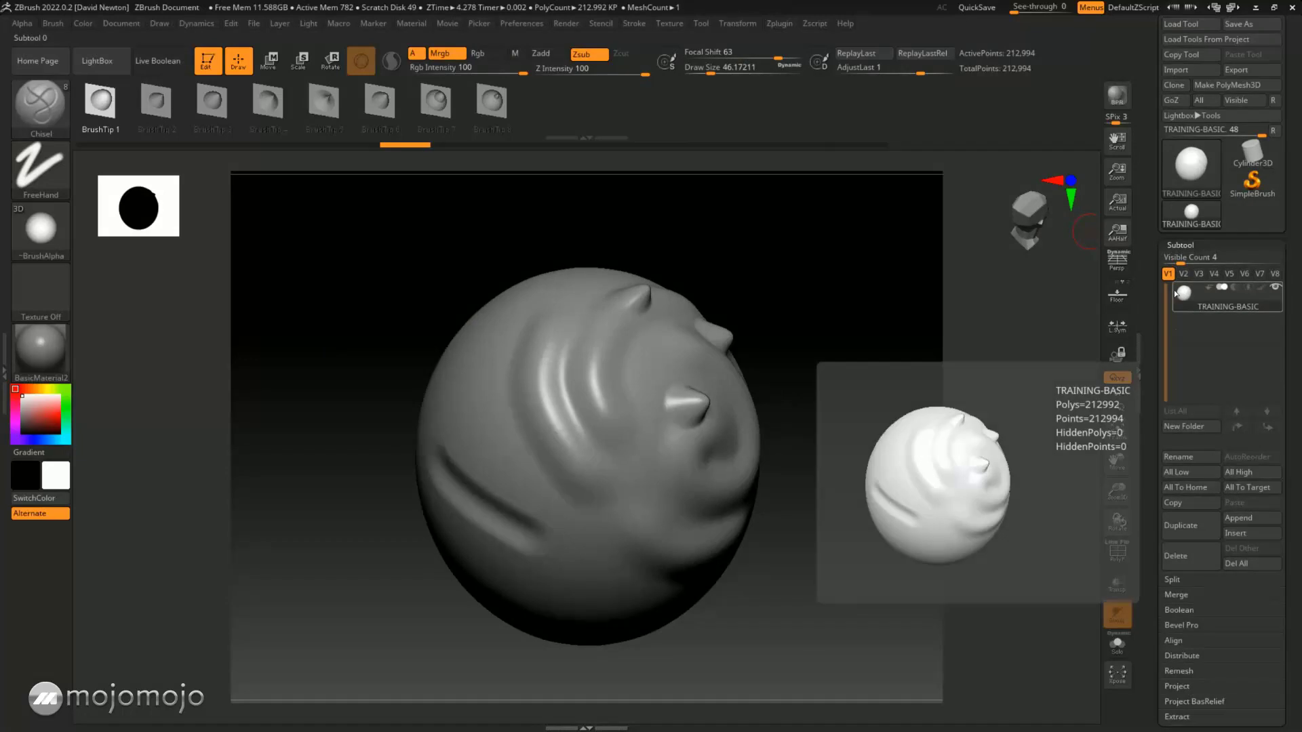
key("ctrl")
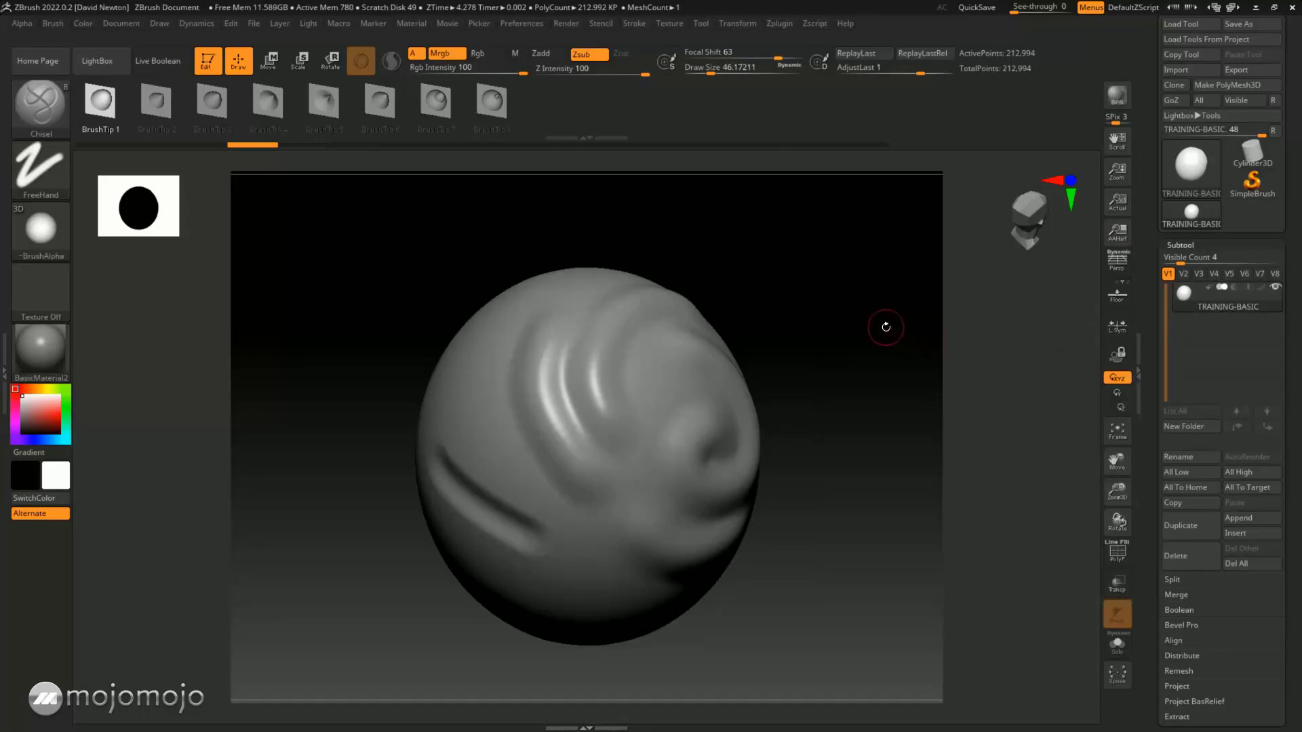
mouse_move(885, 327)
left_mouse_down()
mouse_move(873, 334)
mouse_move(904, 323)
mouse_move(839, 378)
mouse_move(898, 372)
mouse_move(815, 360)
mouse_move(848, 369)
mouse_move(838, 347)
mouse_move(818, 365)
left_mouse_up()
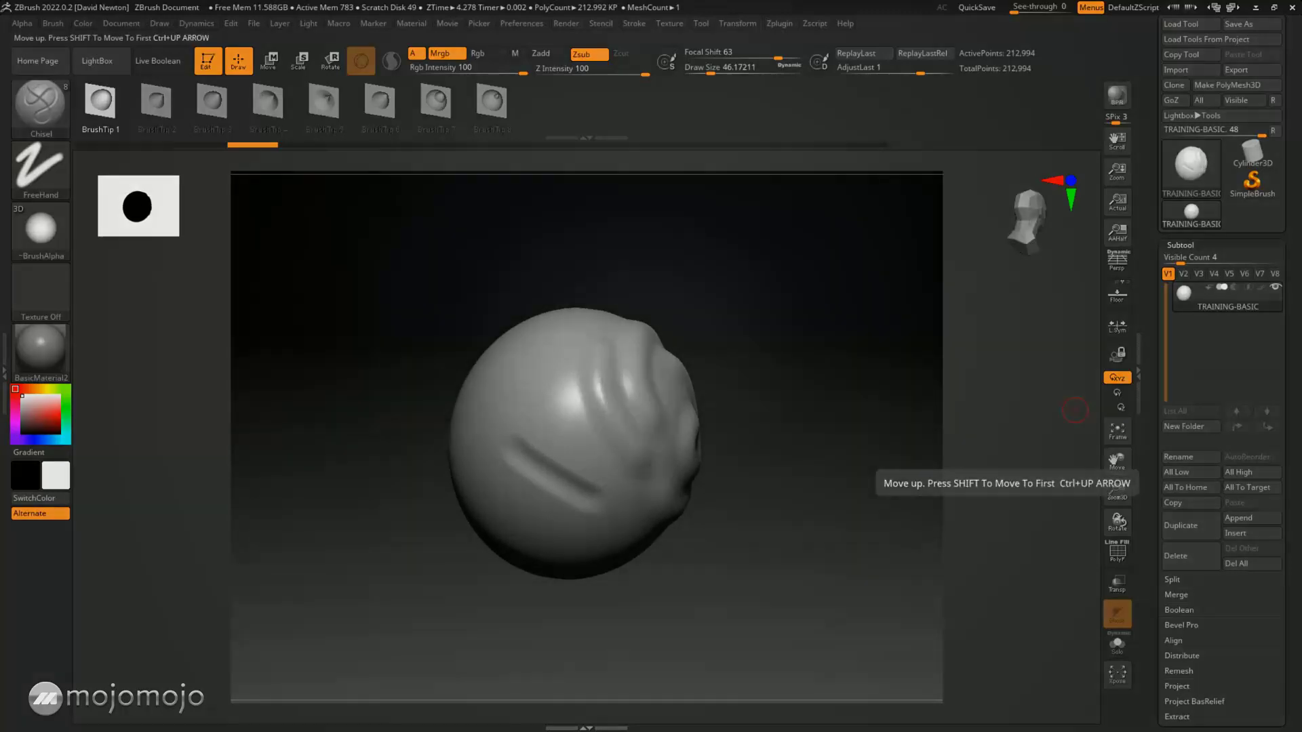